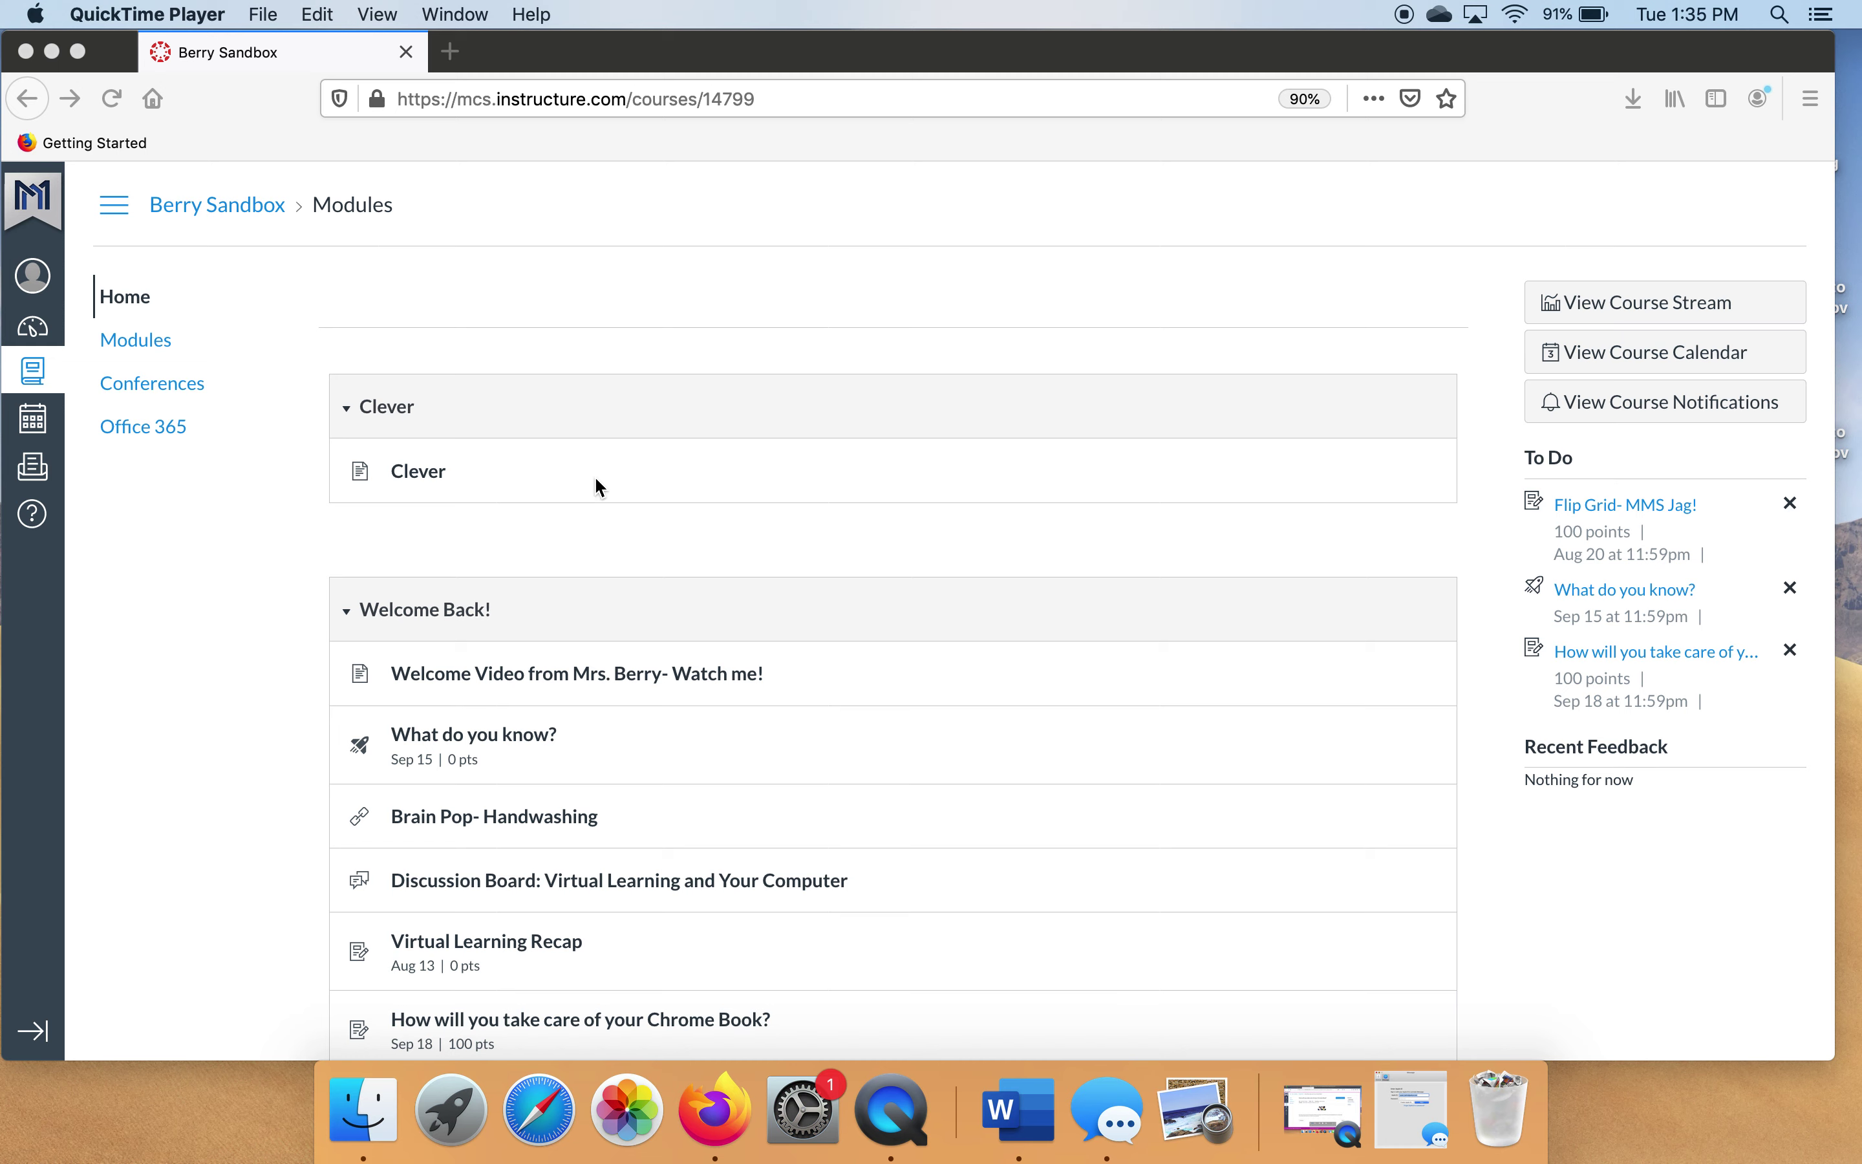
Open the Clever item in the Canvas course modules and follow its link to the Clever portal.
left_click(415, 474)
left_click(416, 474)
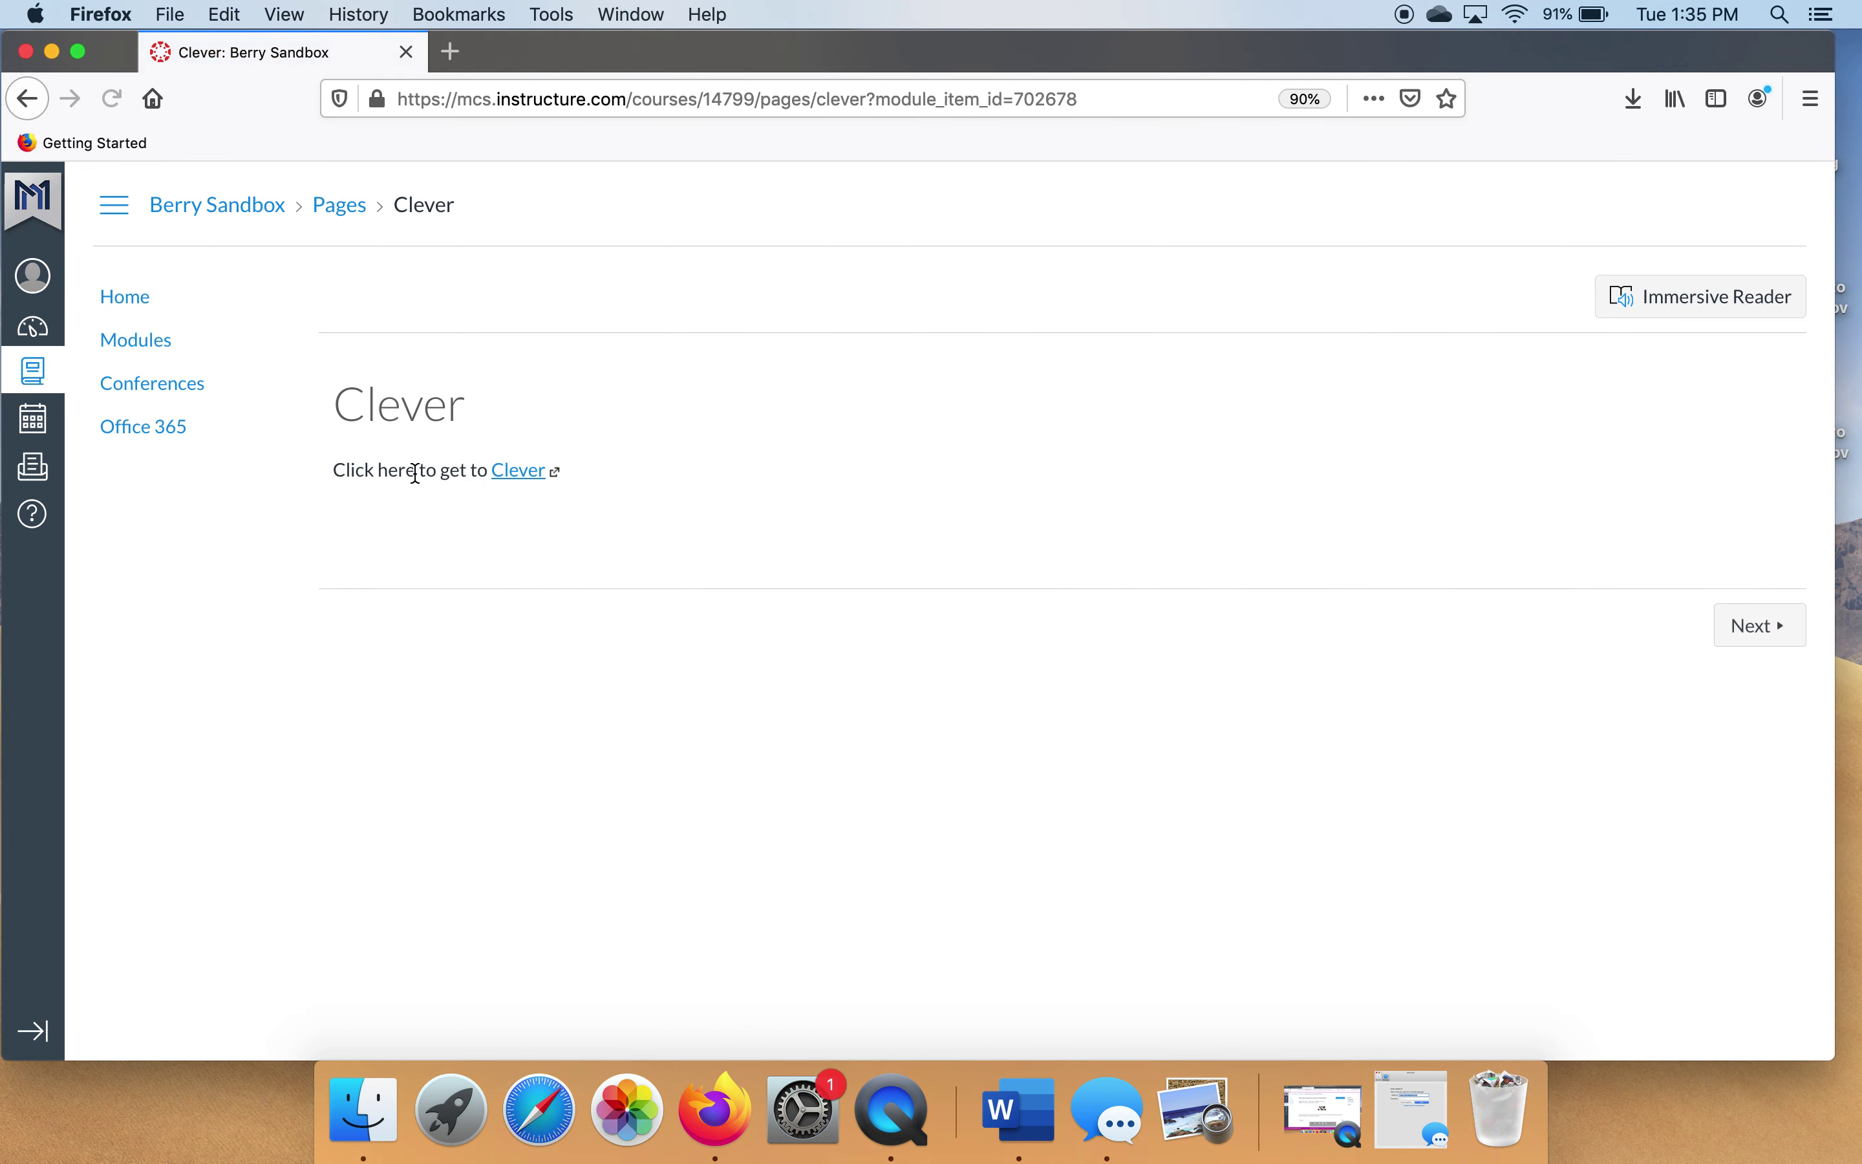
left_click(527, 478)
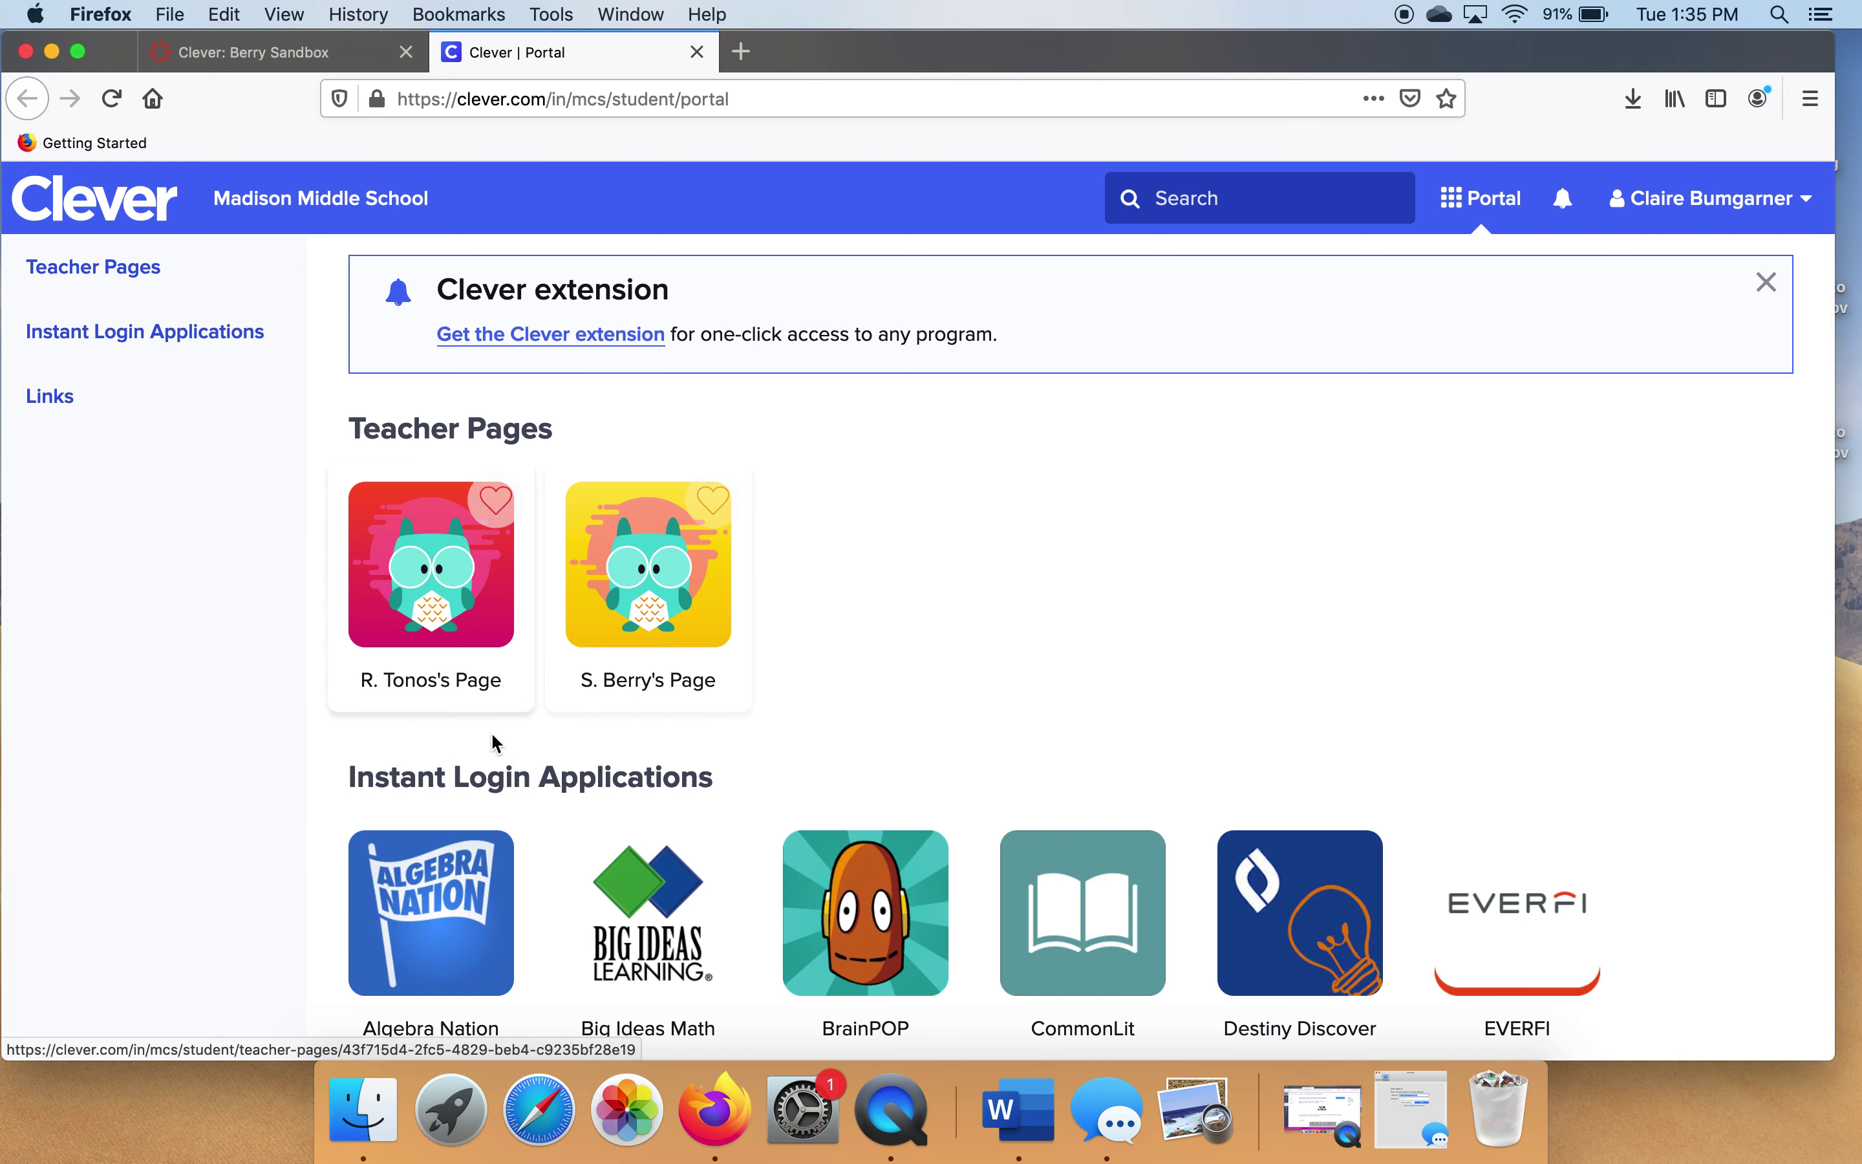
scroll(485, 769, "down", 3)
scroll(483, 779, "down", 10)
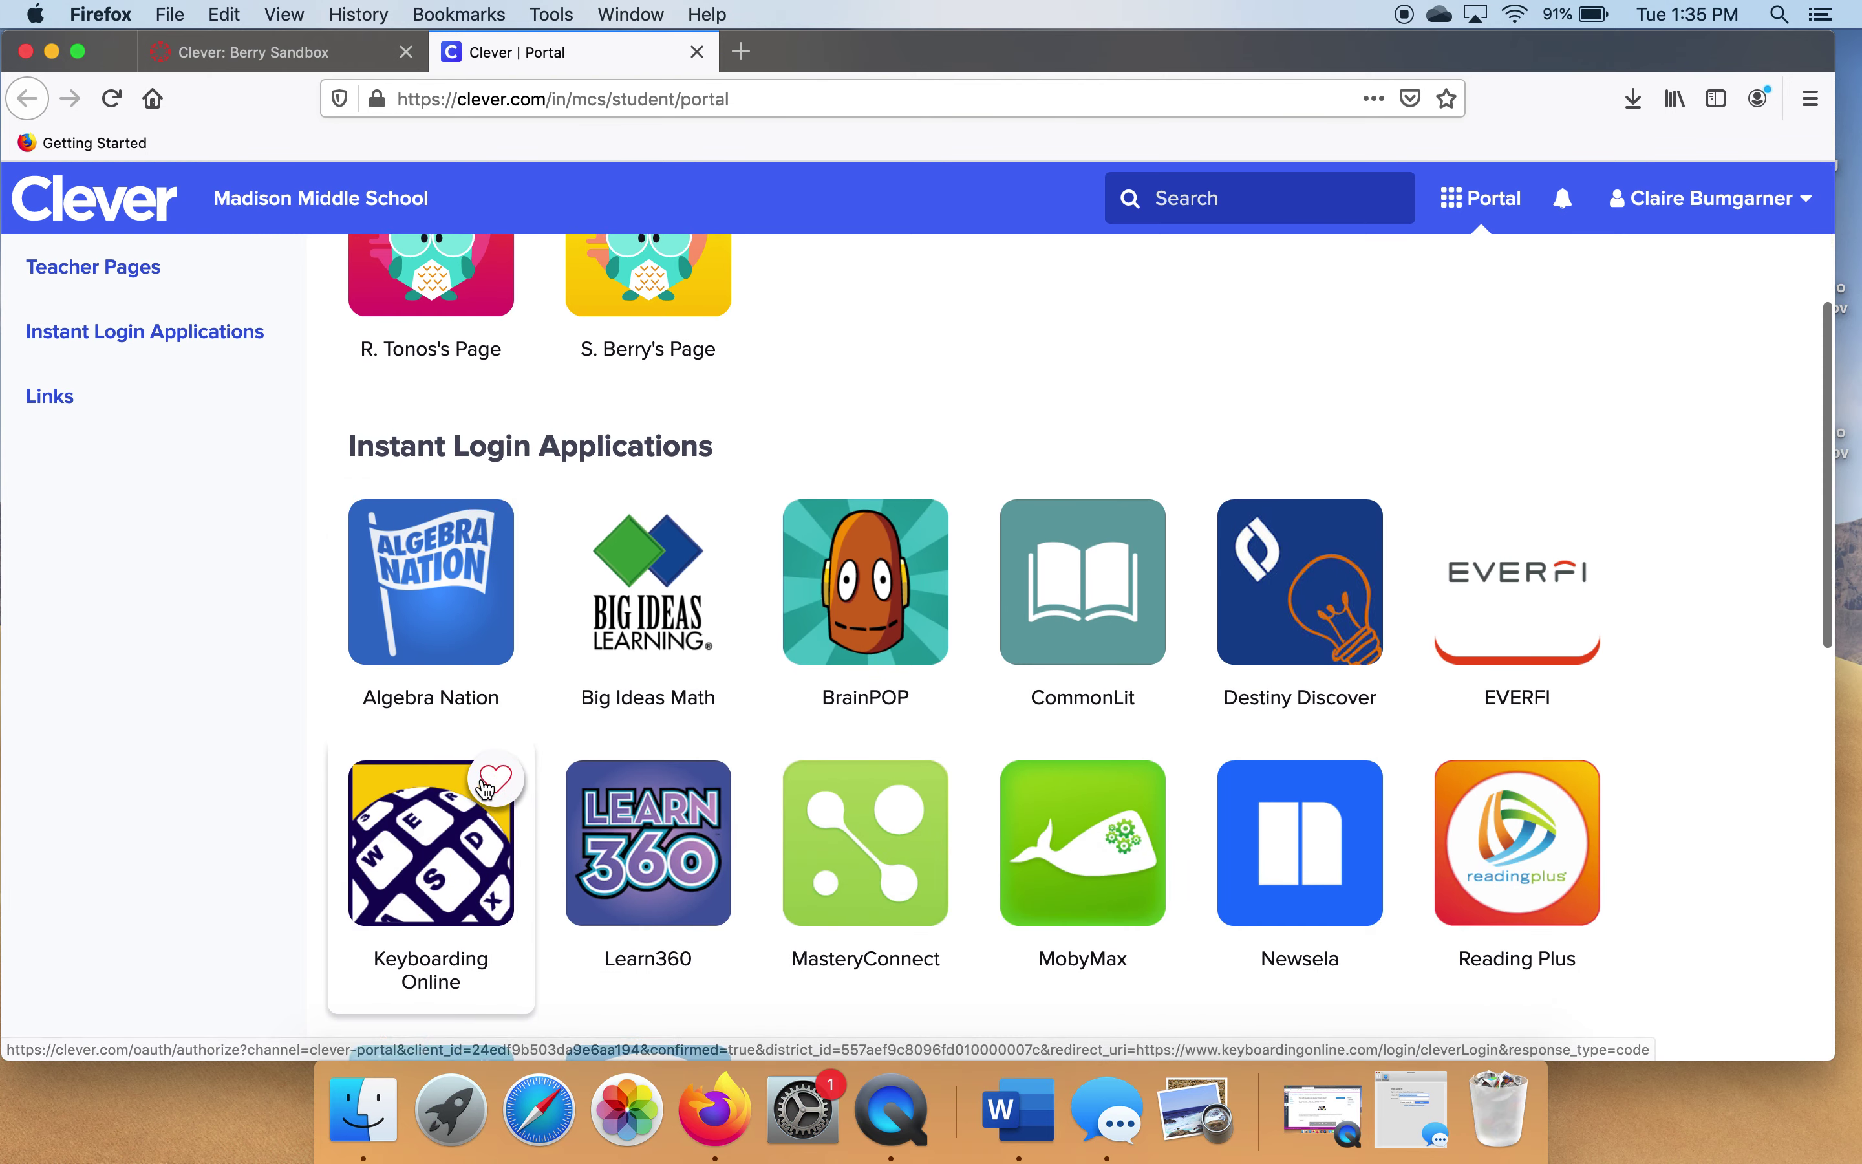
scroll(484, 789, "down", 8)
scroll(485, 787, "up", 7)
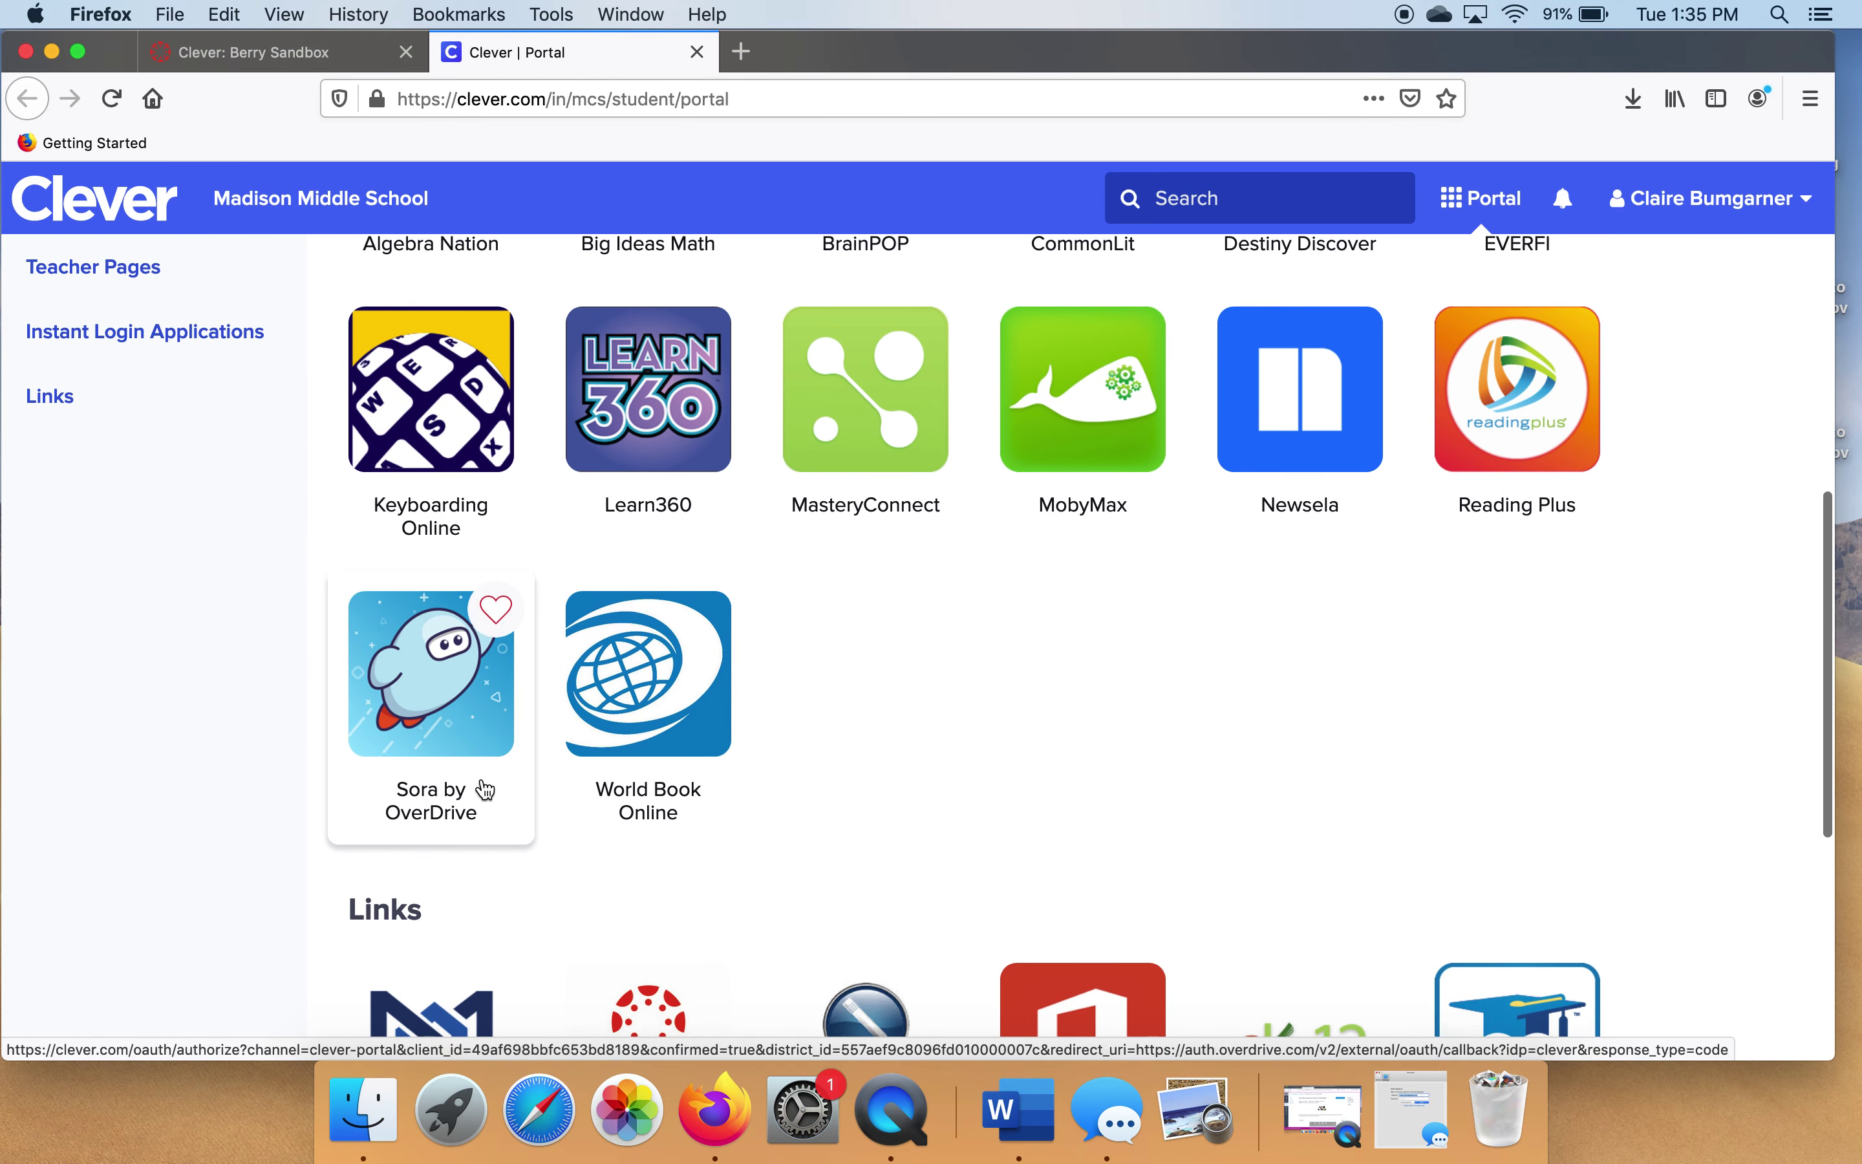
scroll(484, 787, "up", 5)
scroll(485, 787, "down", 2)
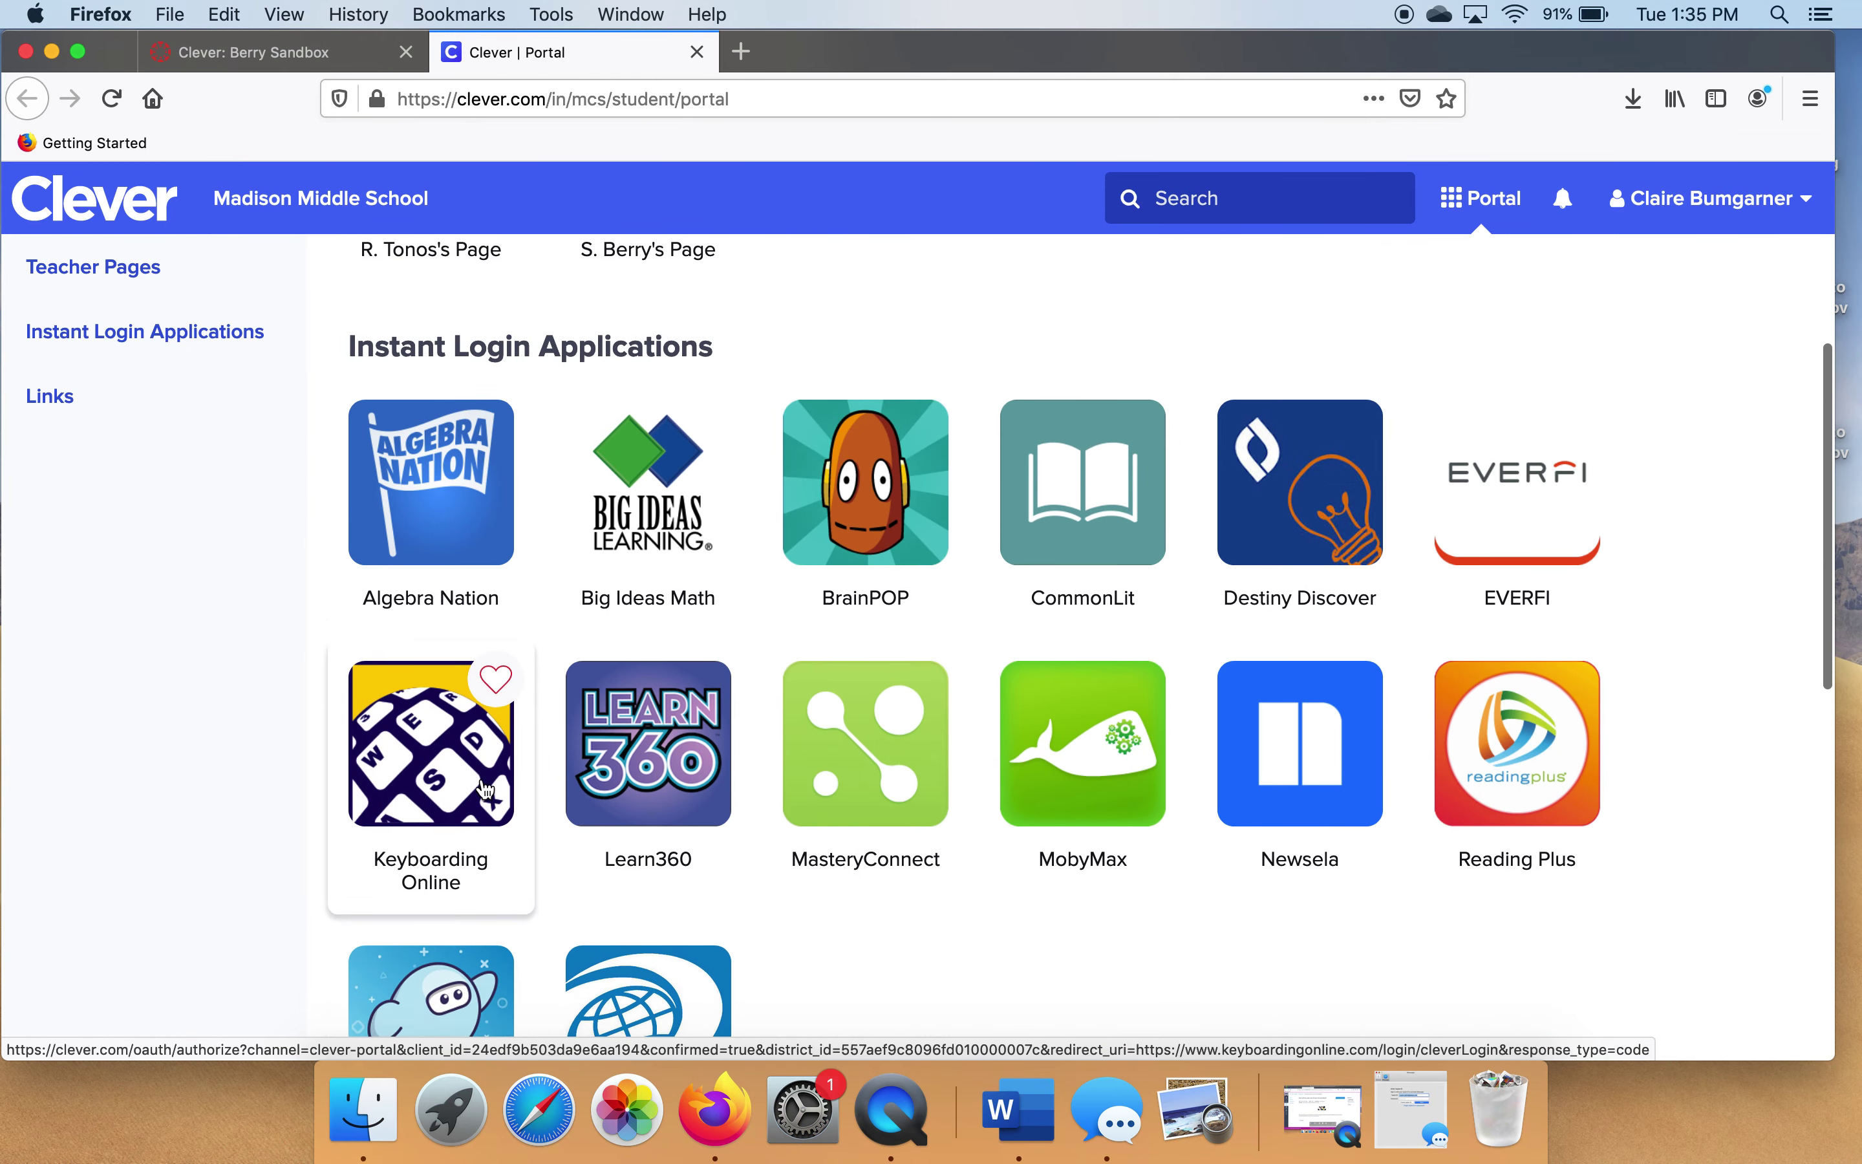
scroll(485, 789, "down", 2)
scroll(485, 789, "down", 4)
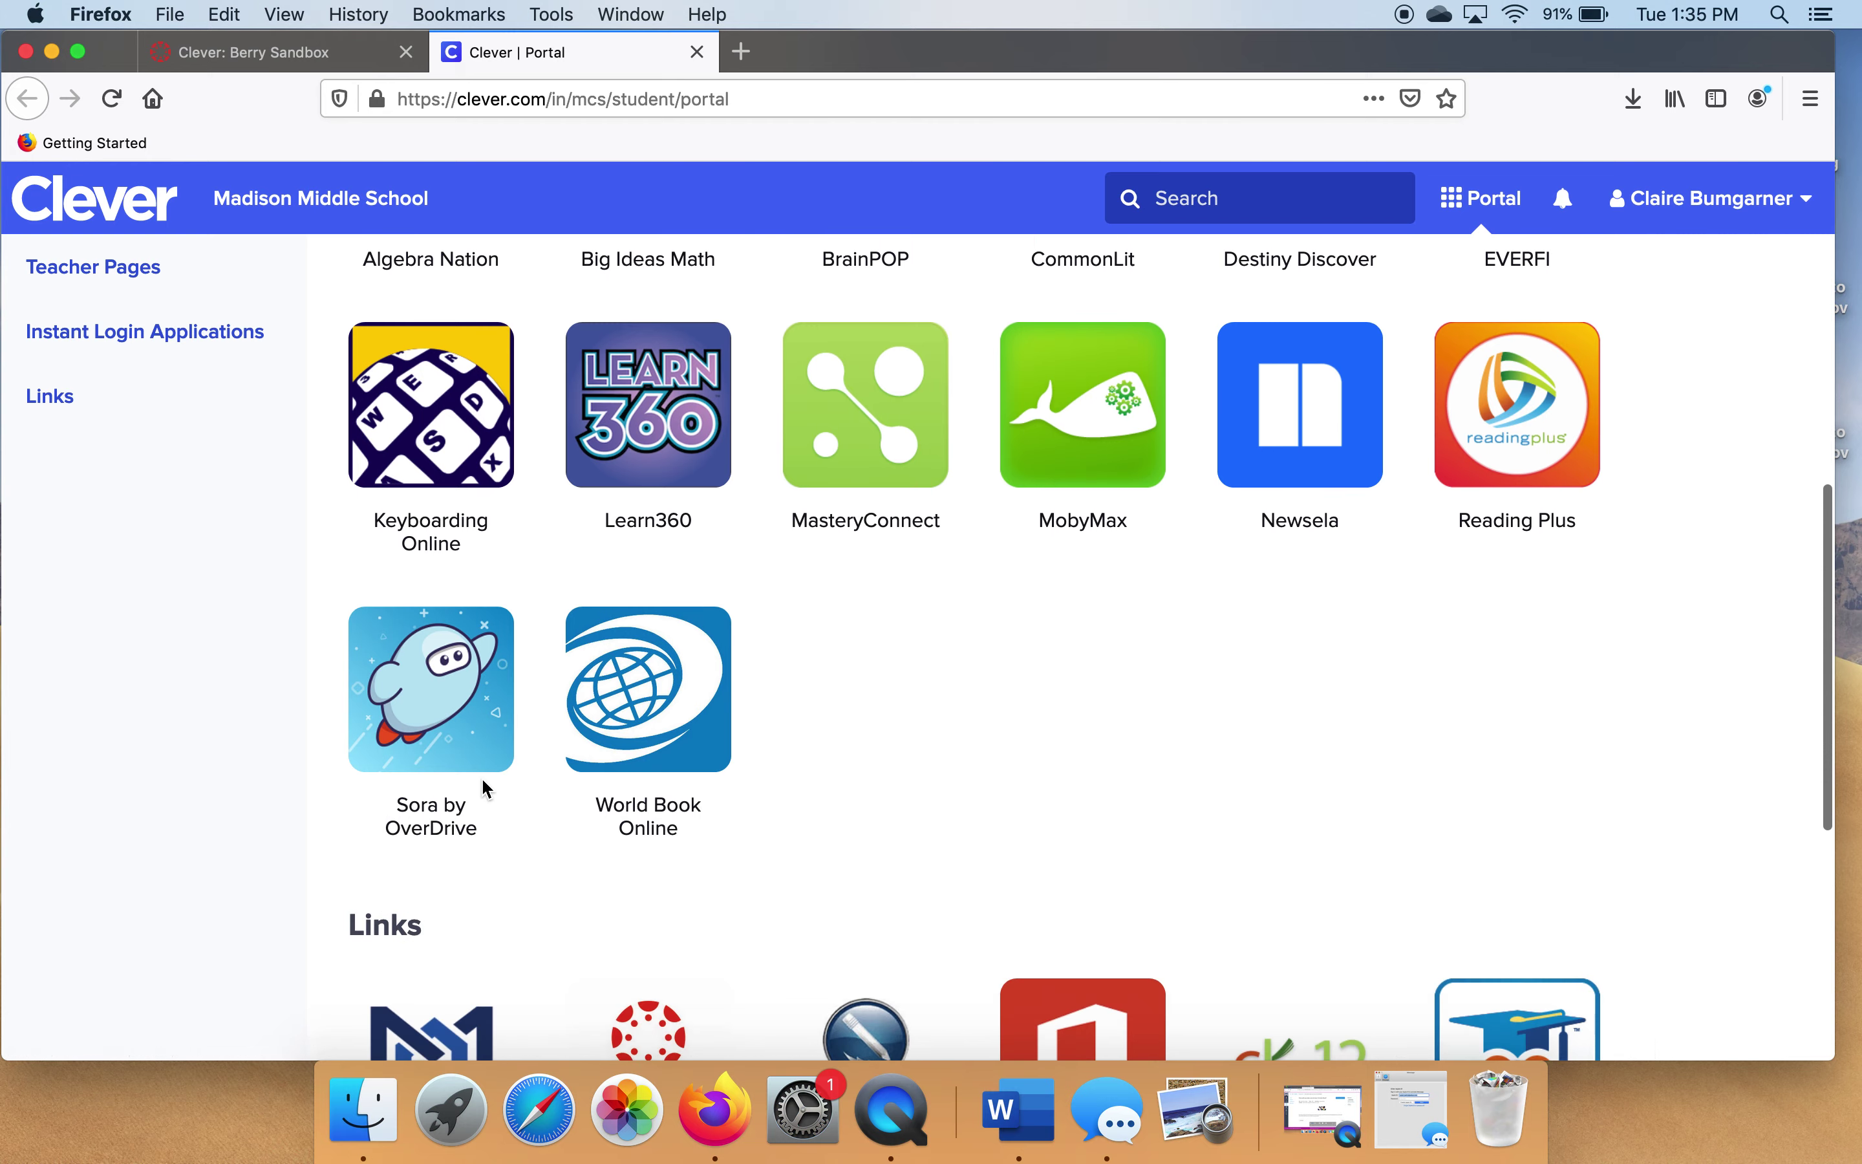
scroll(485, 788, "down", 3)
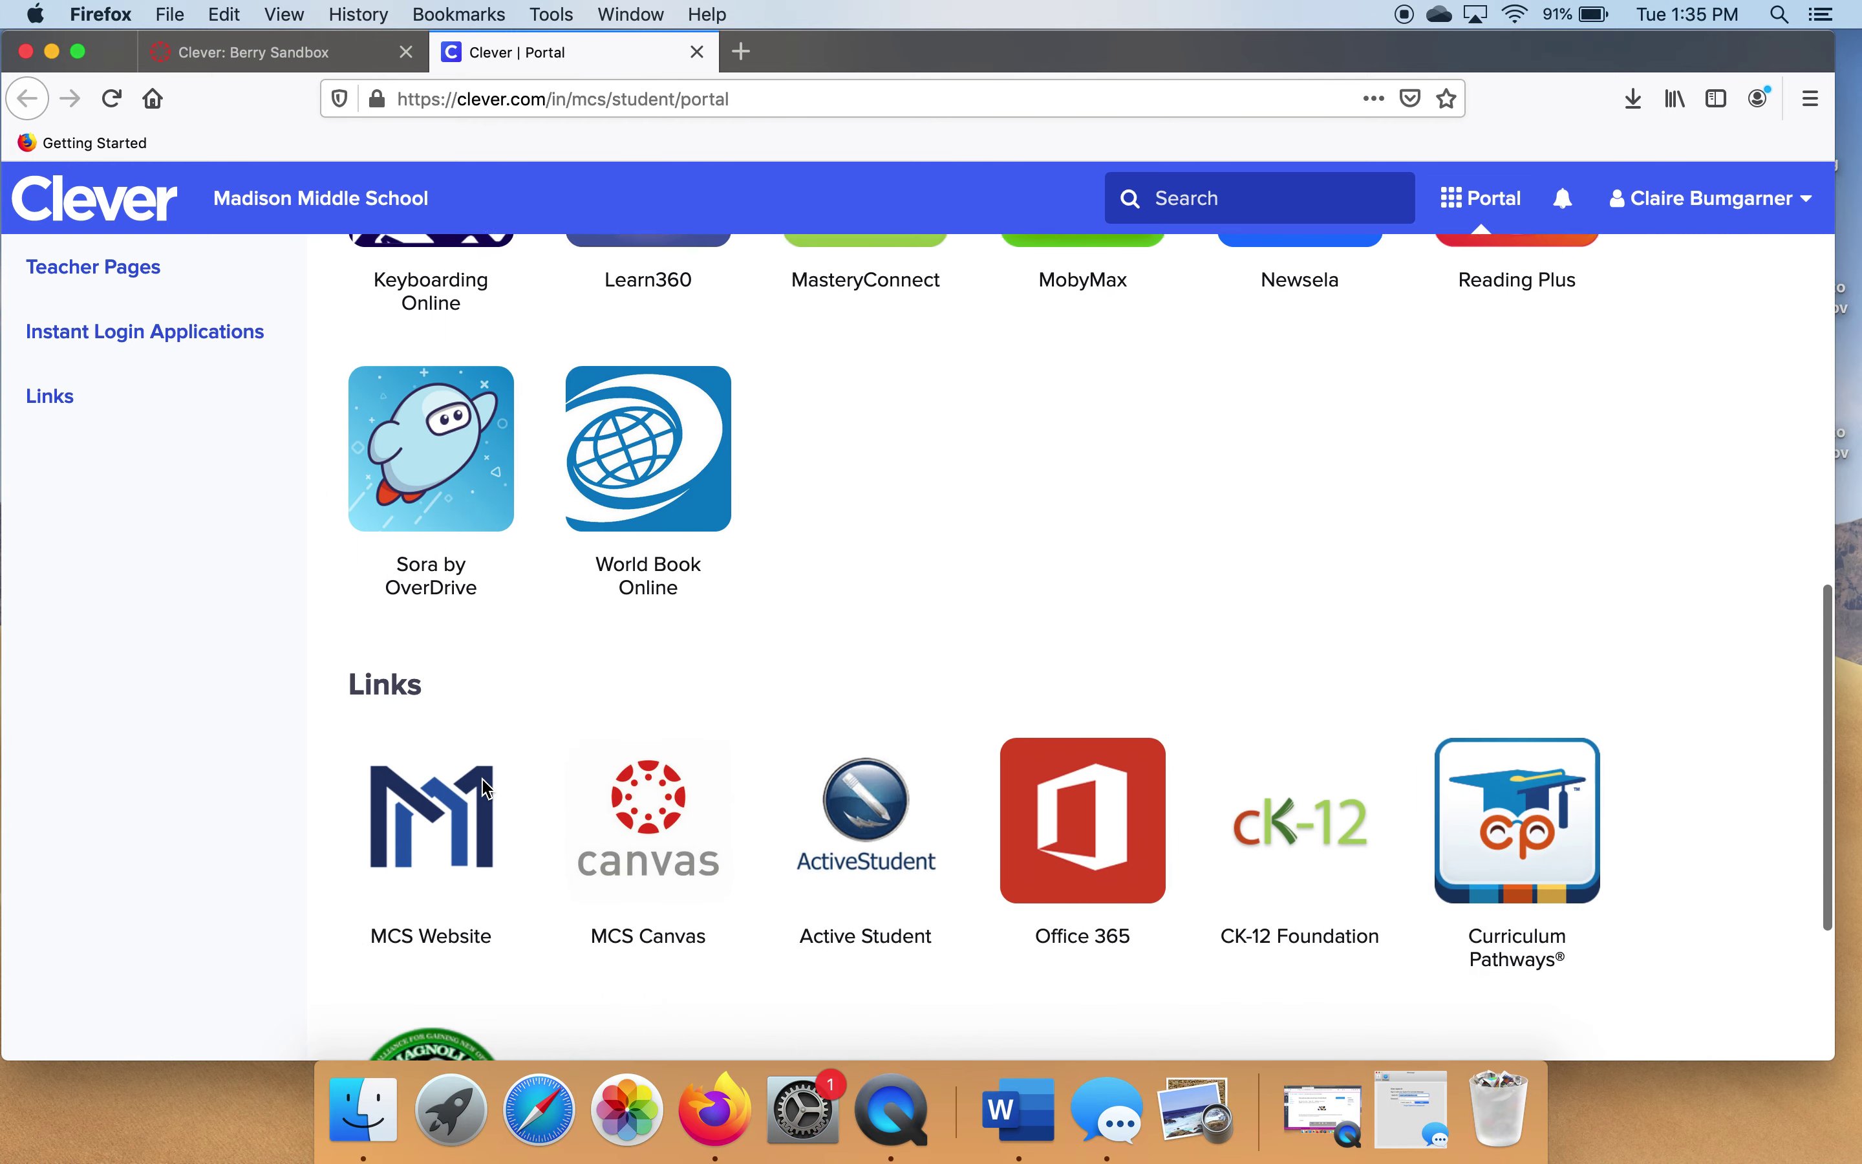
scroll(485, 788, "down", 2)
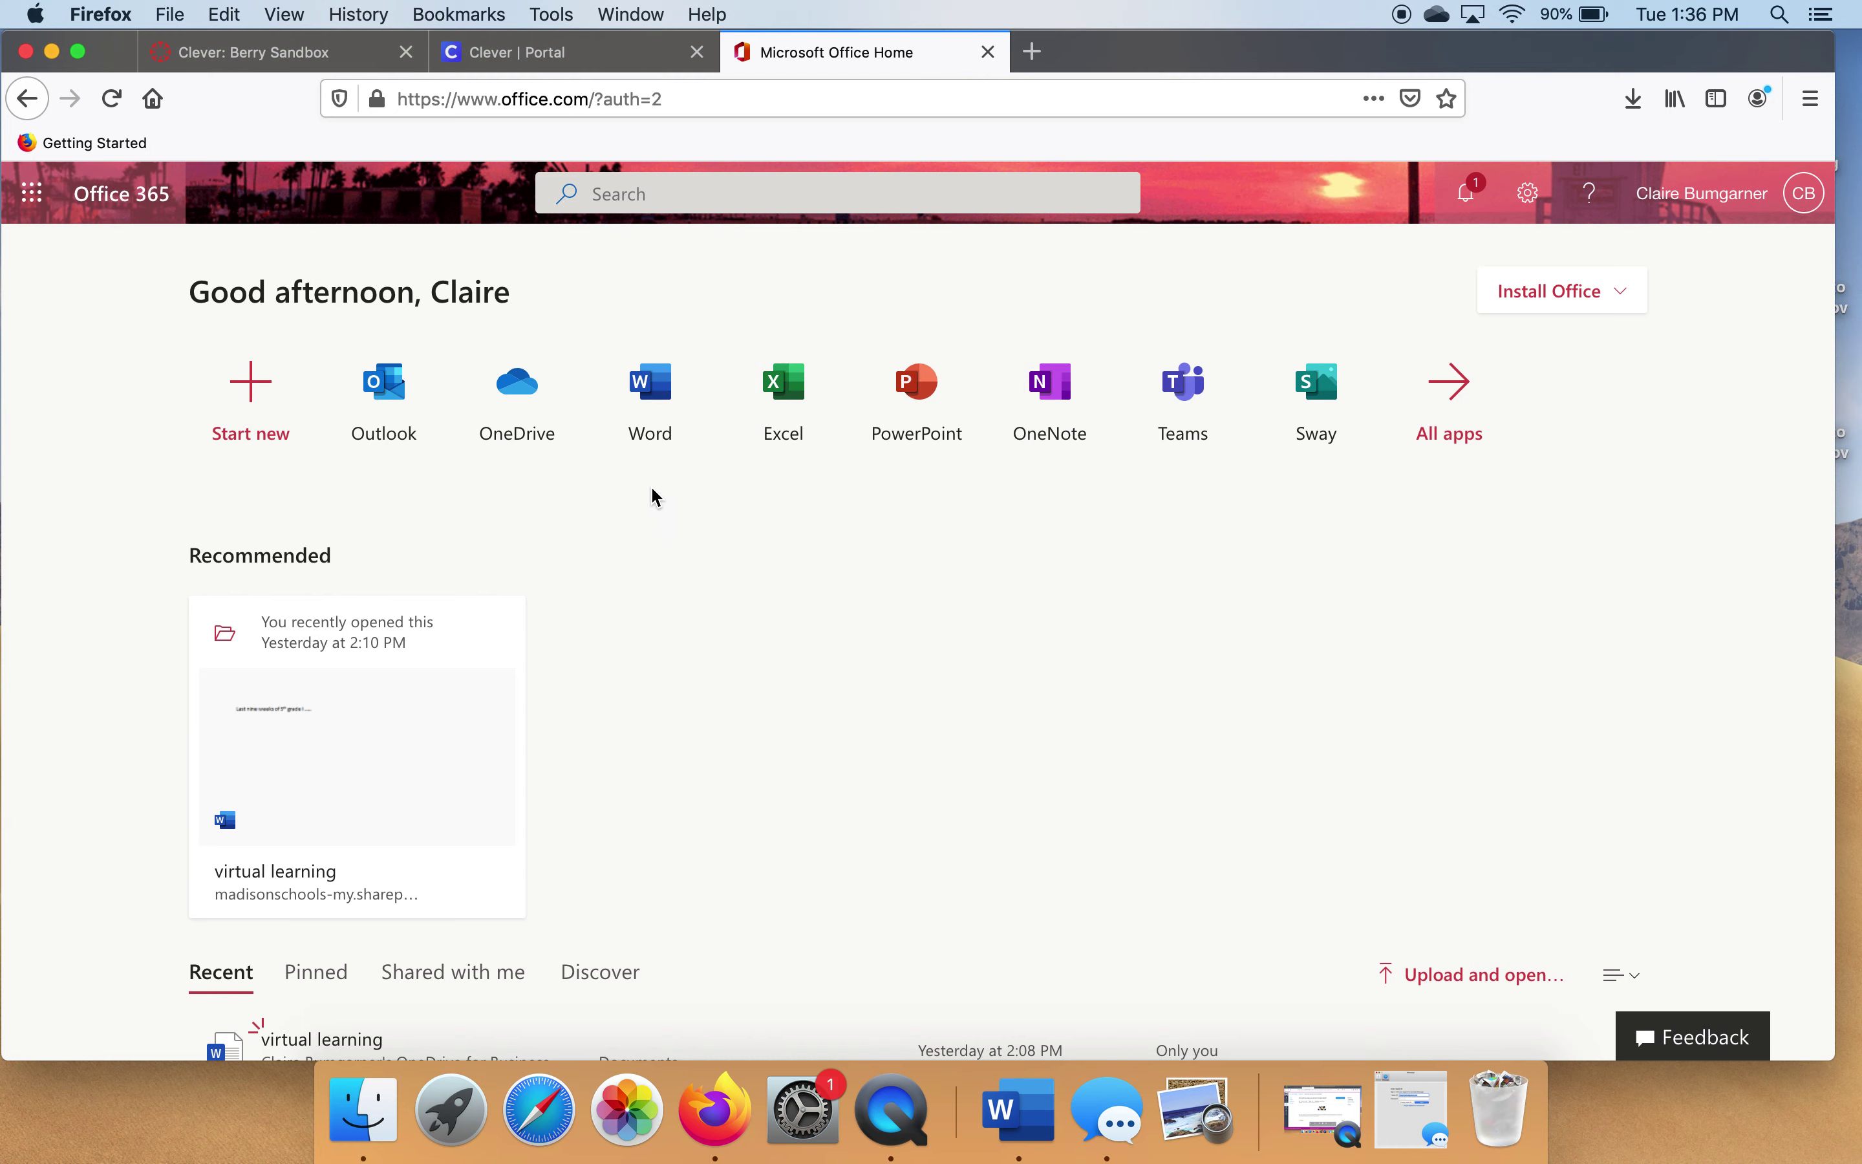
Launch Word from the Office 365 home page to start a new blank document.
left_click(655, 382)
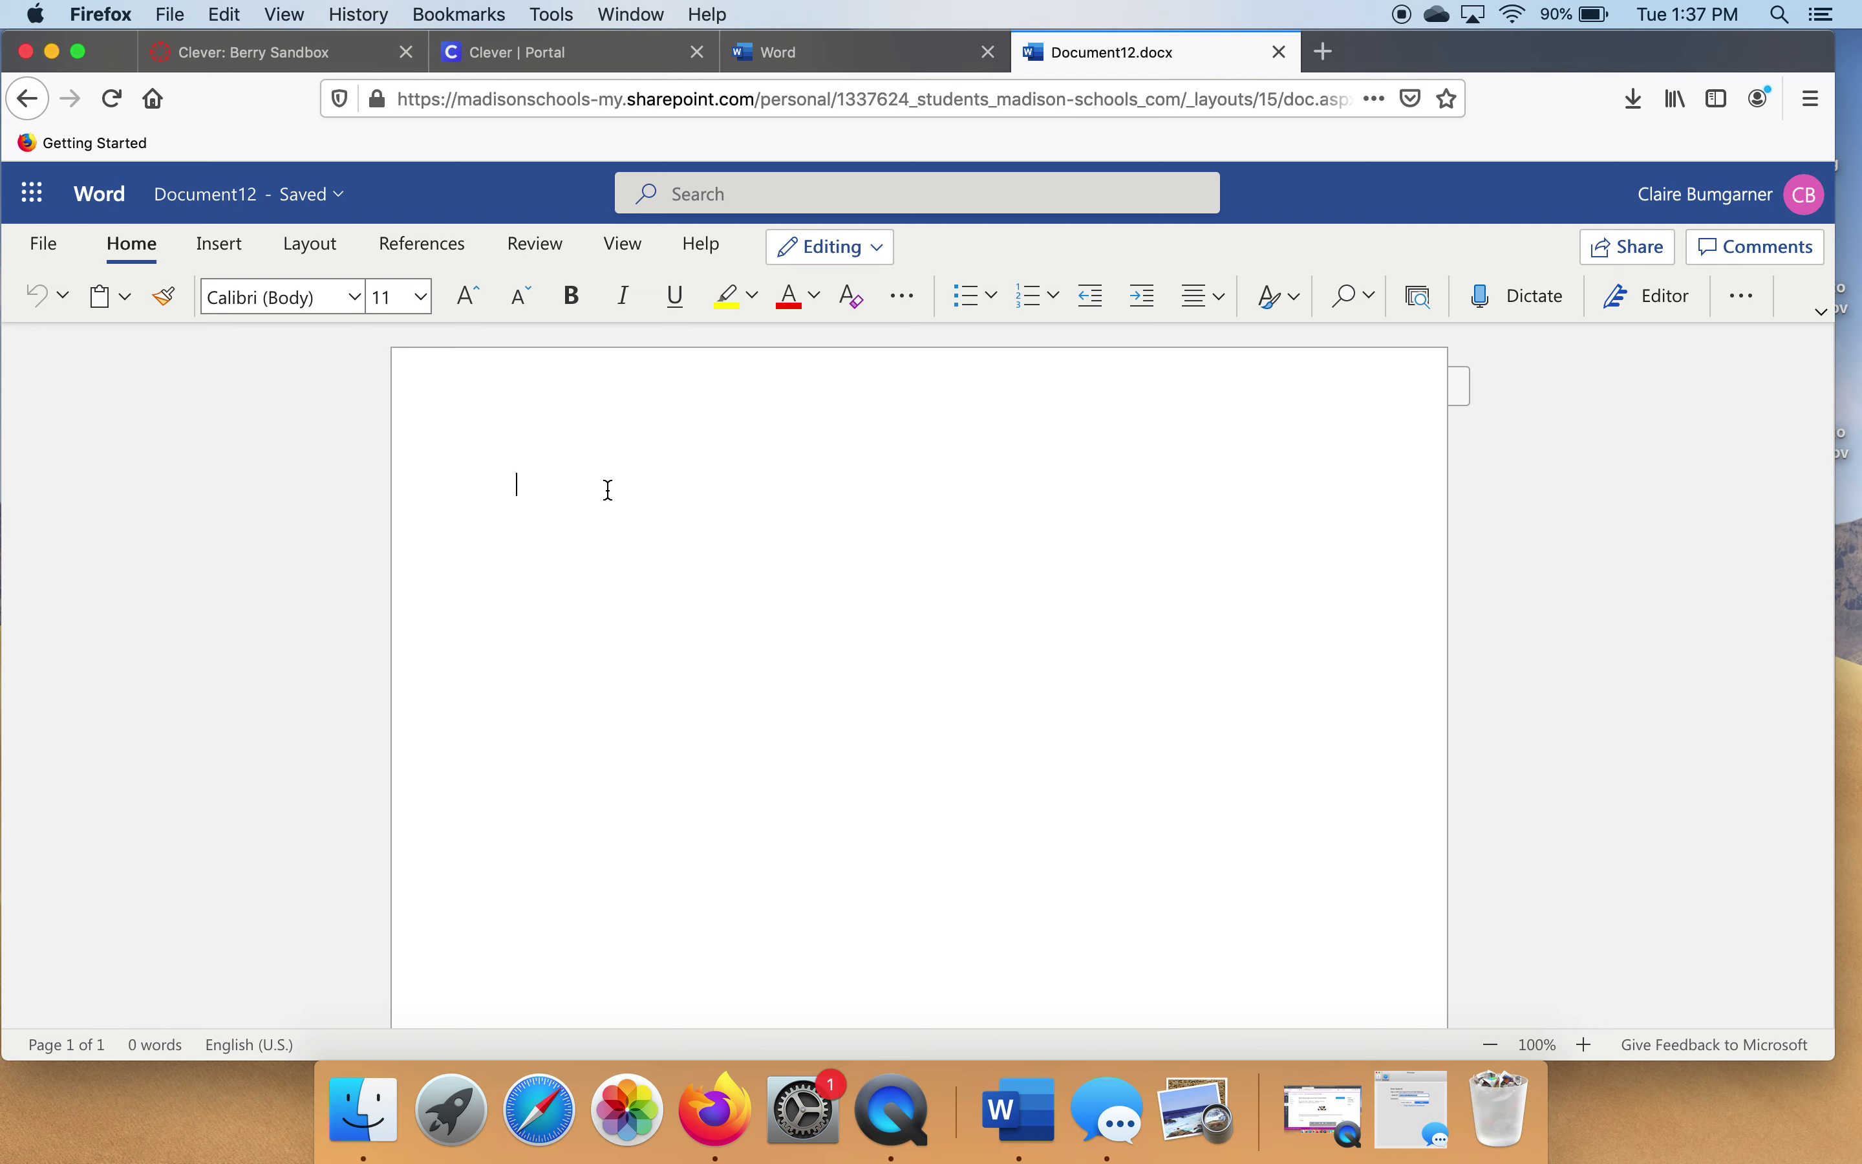
Type "This is our Microsoft Word document." on the blank page.
type("This is o")
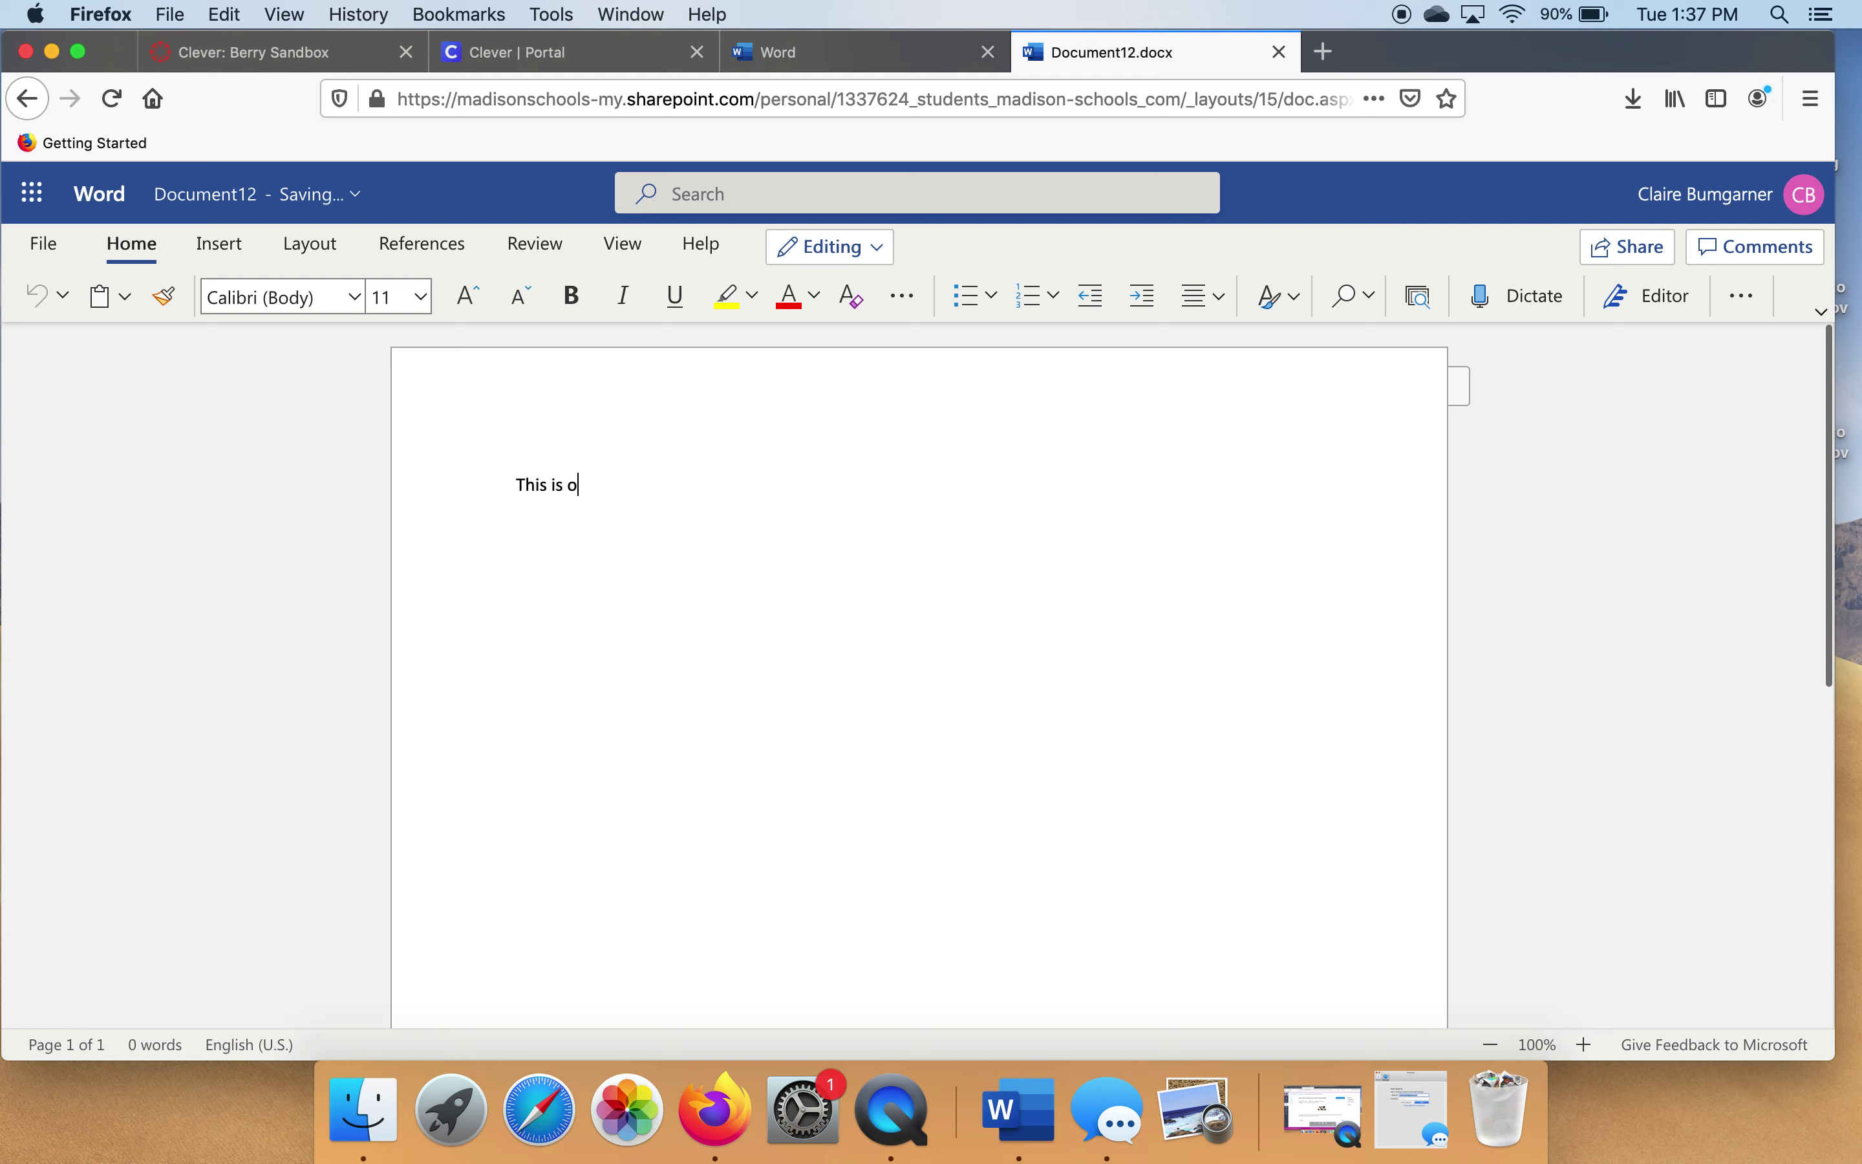
type("ur Microsoft")
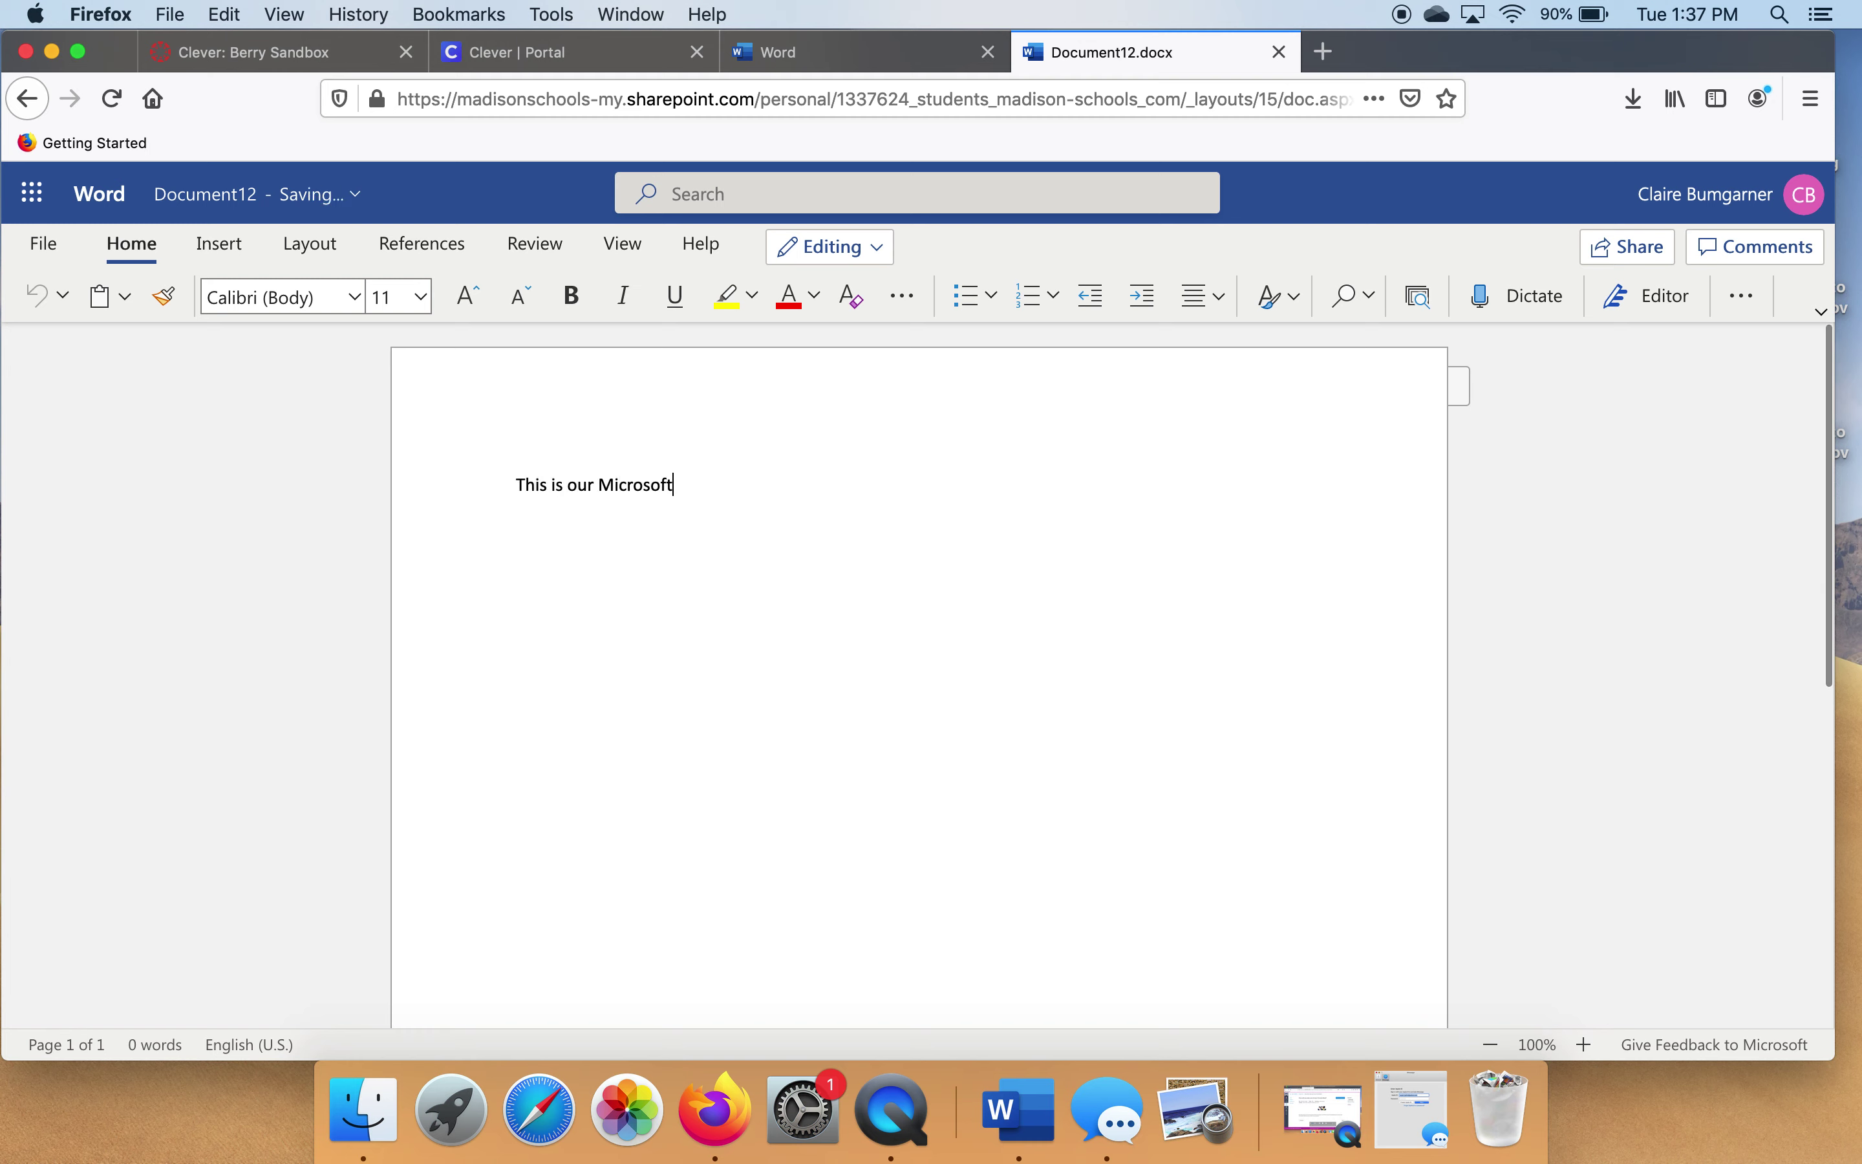
type(" Word document.")
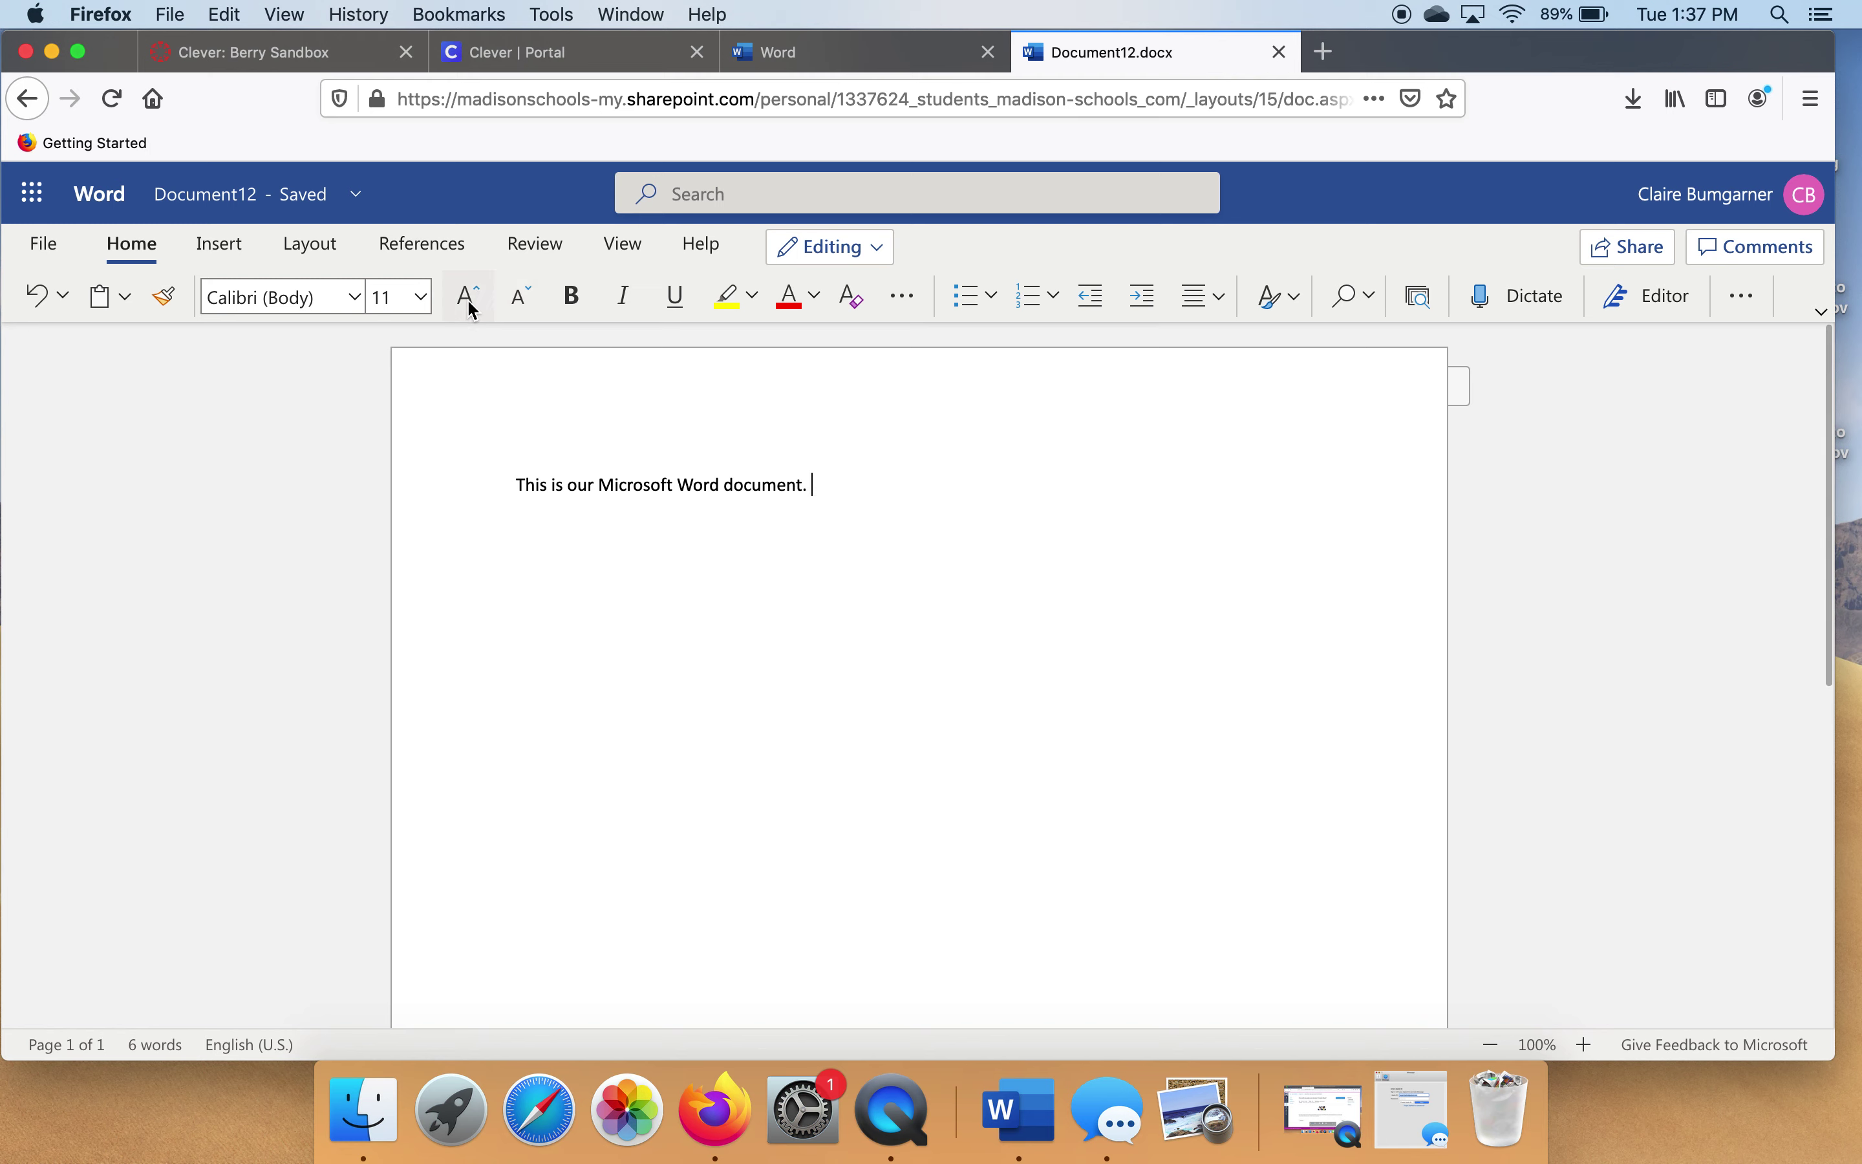
Format the whole sentence in Aldhabi font, size 24, dark orange colour.
left_click_drag(826, 484, 495, 488)
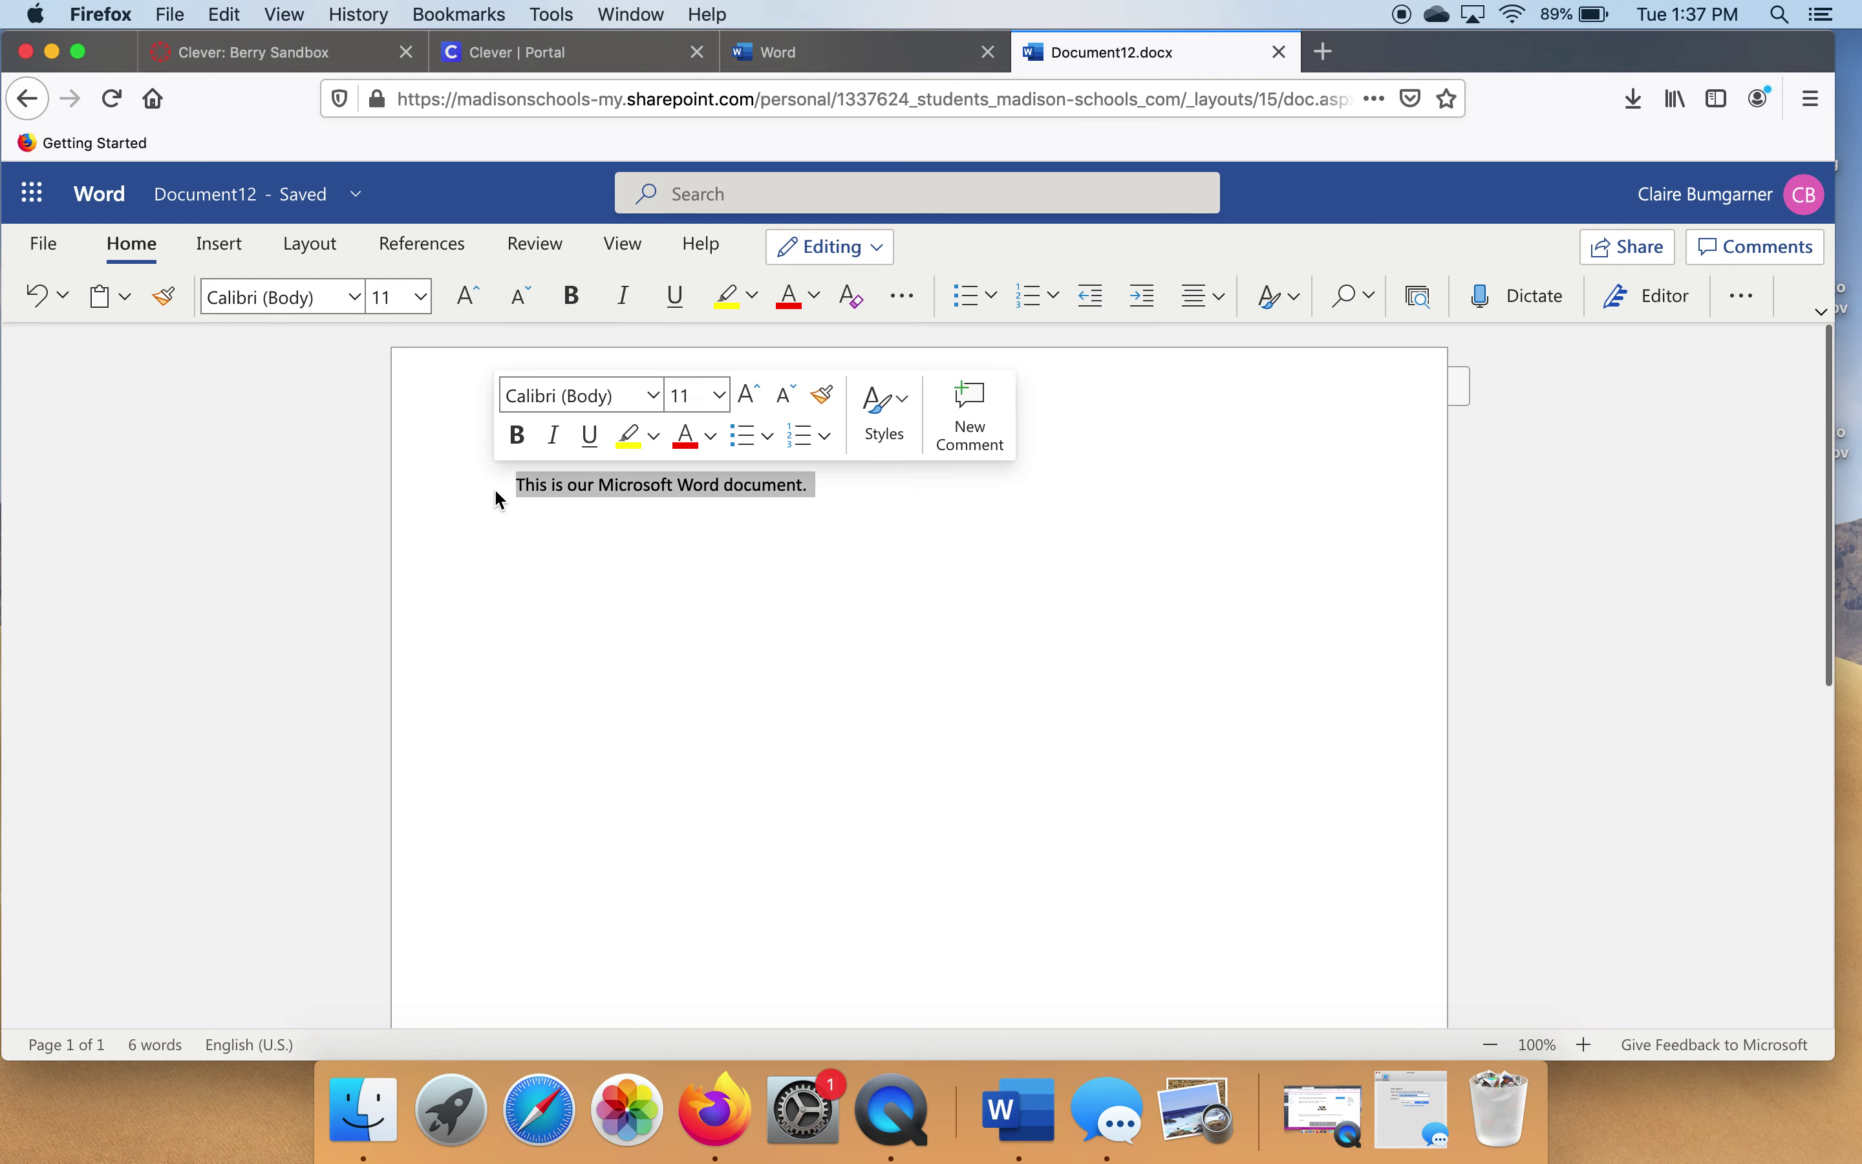
left_click(355, 296)
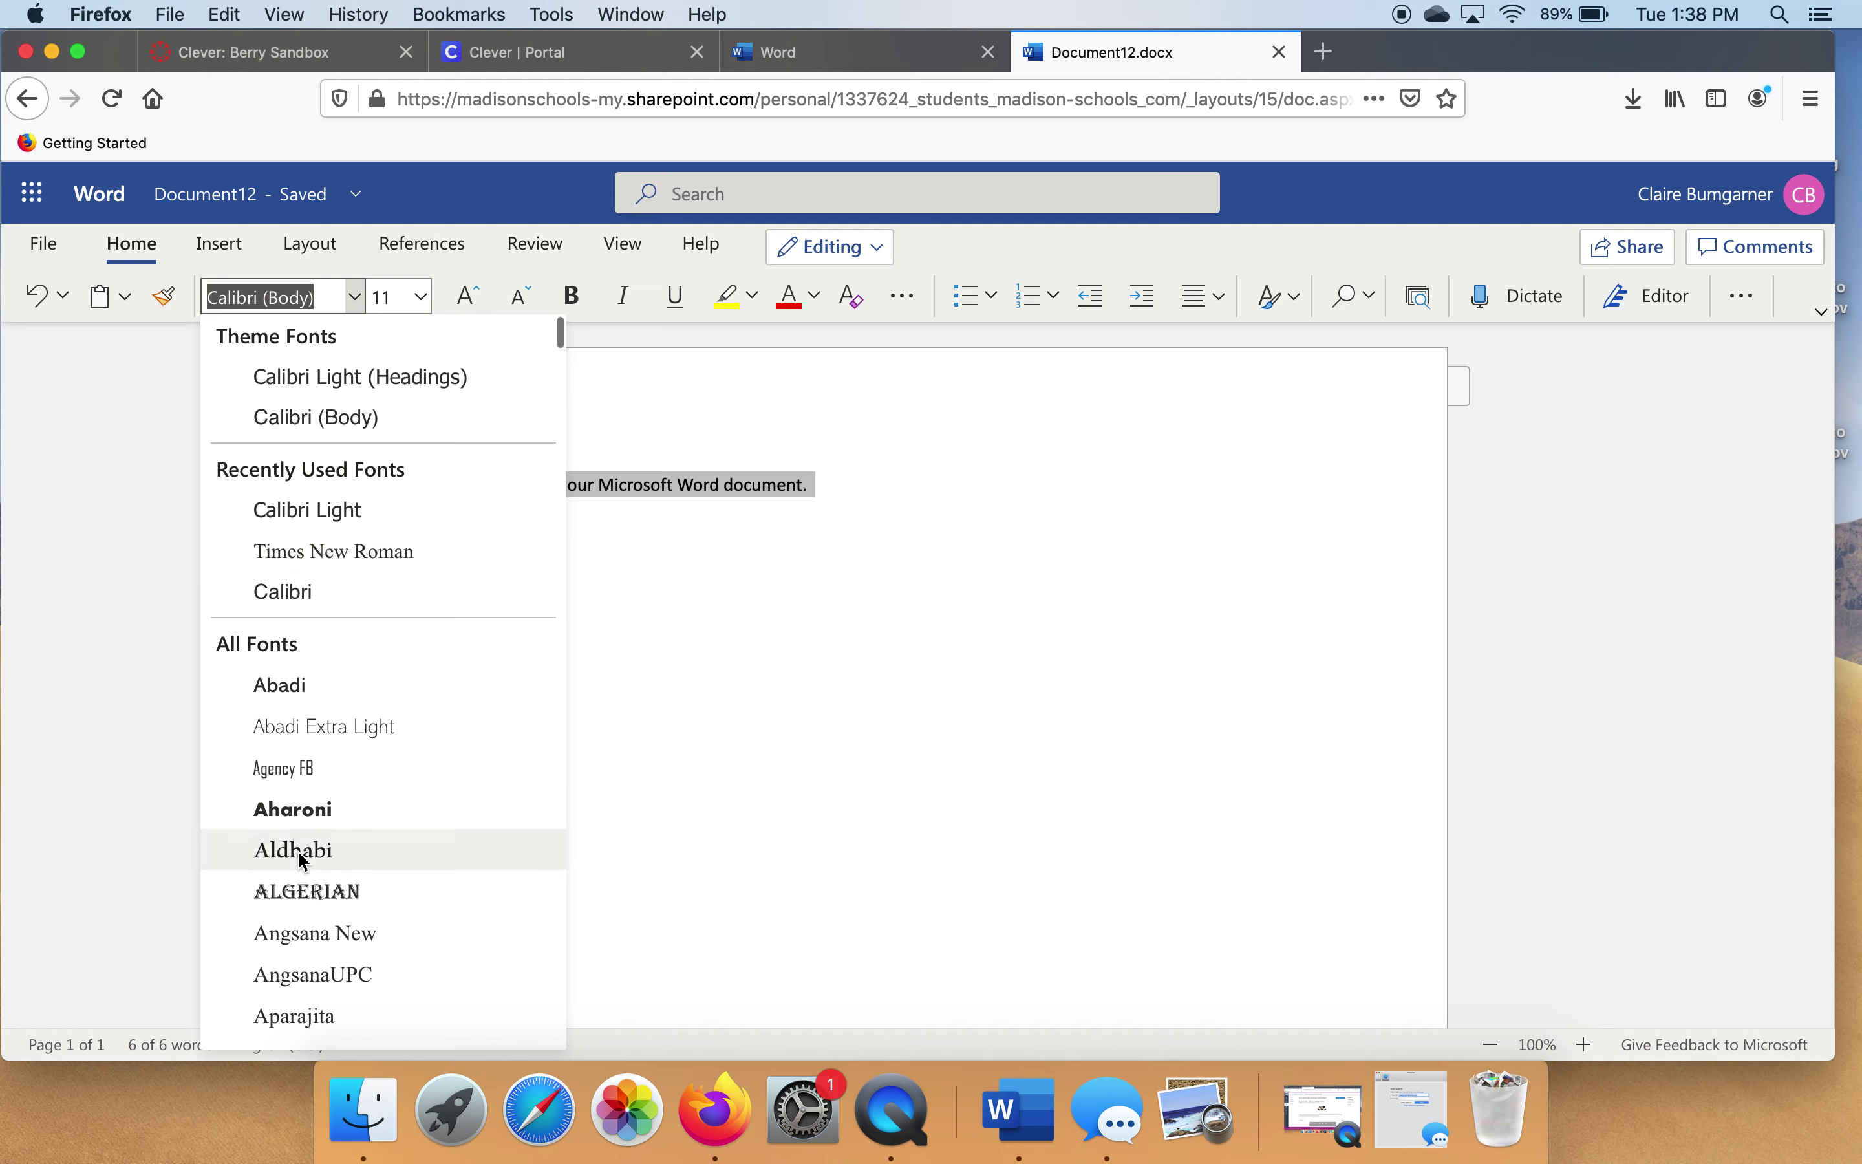
left_click(300, 849)
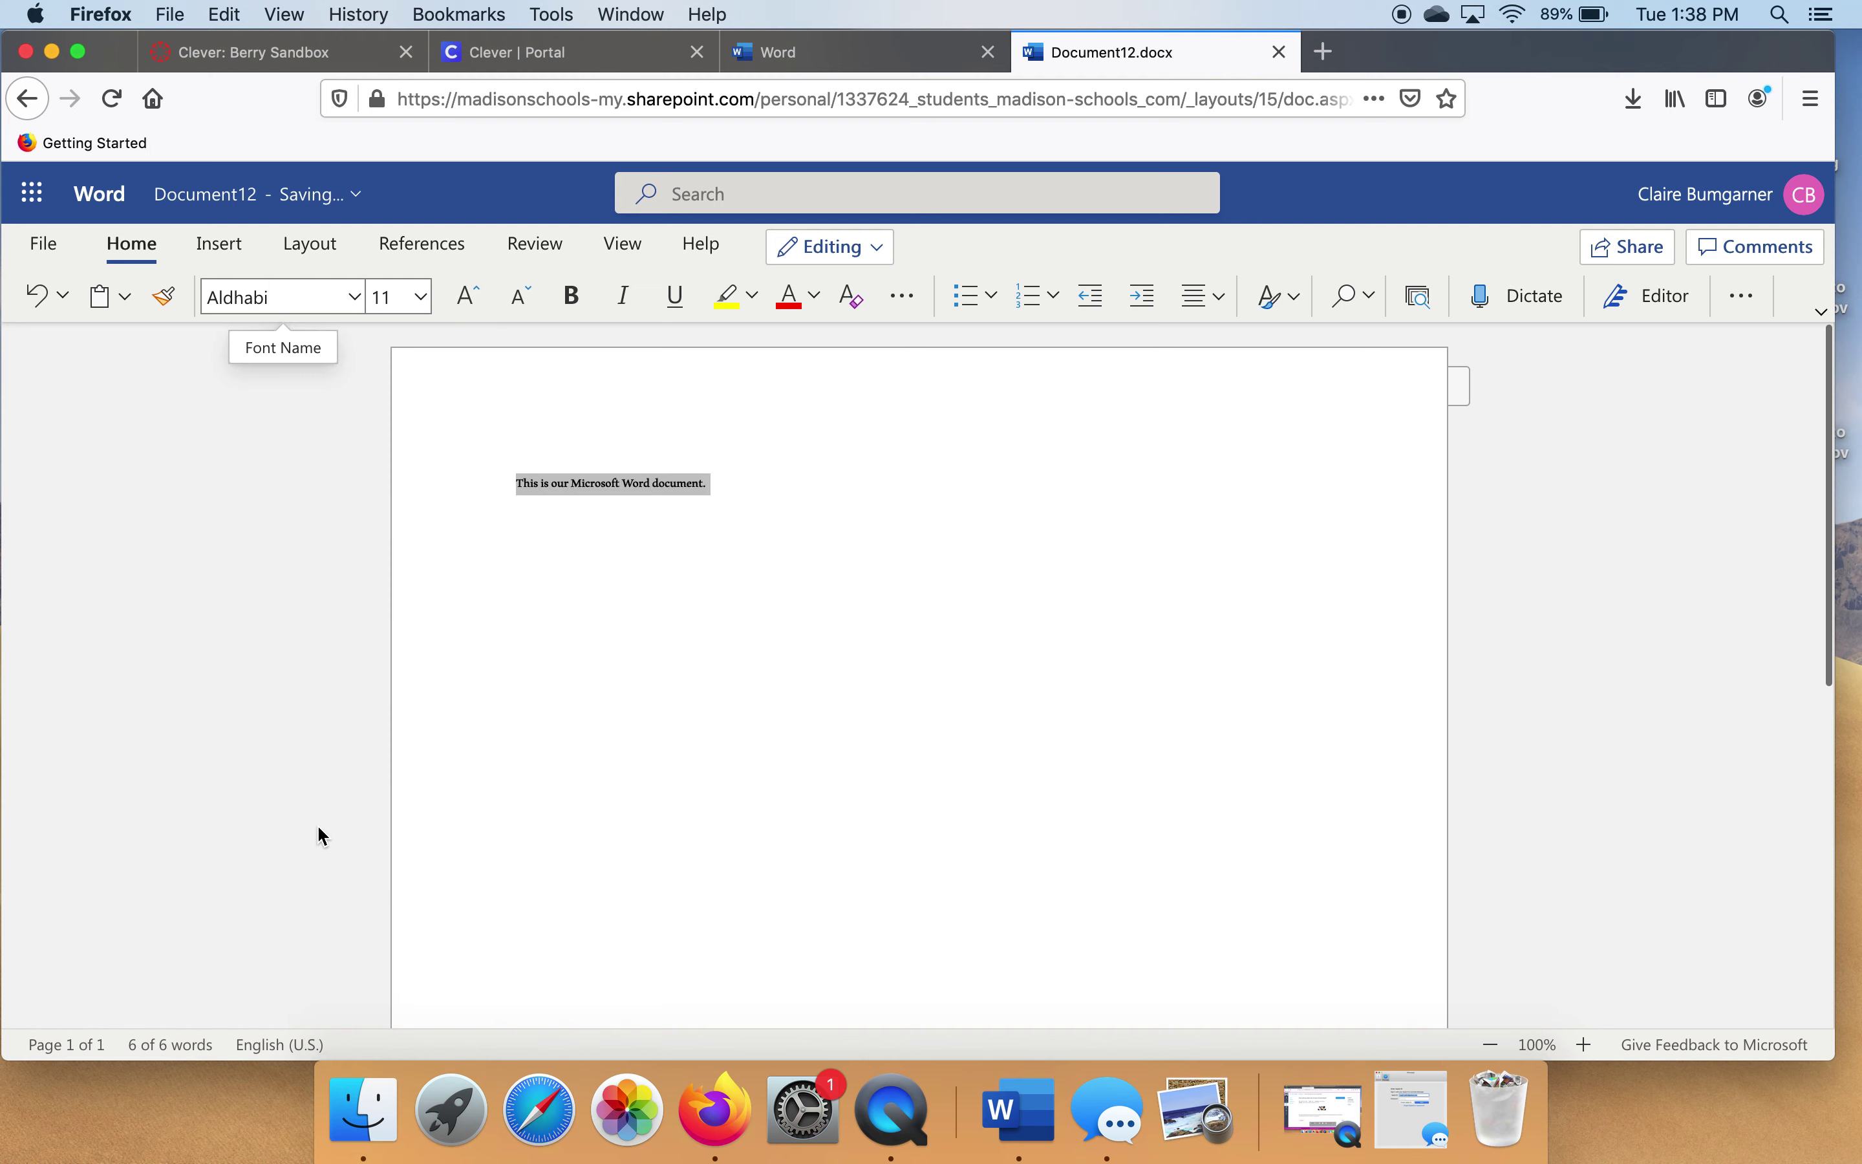
left_click(422, 298)
left_click(400, 708)
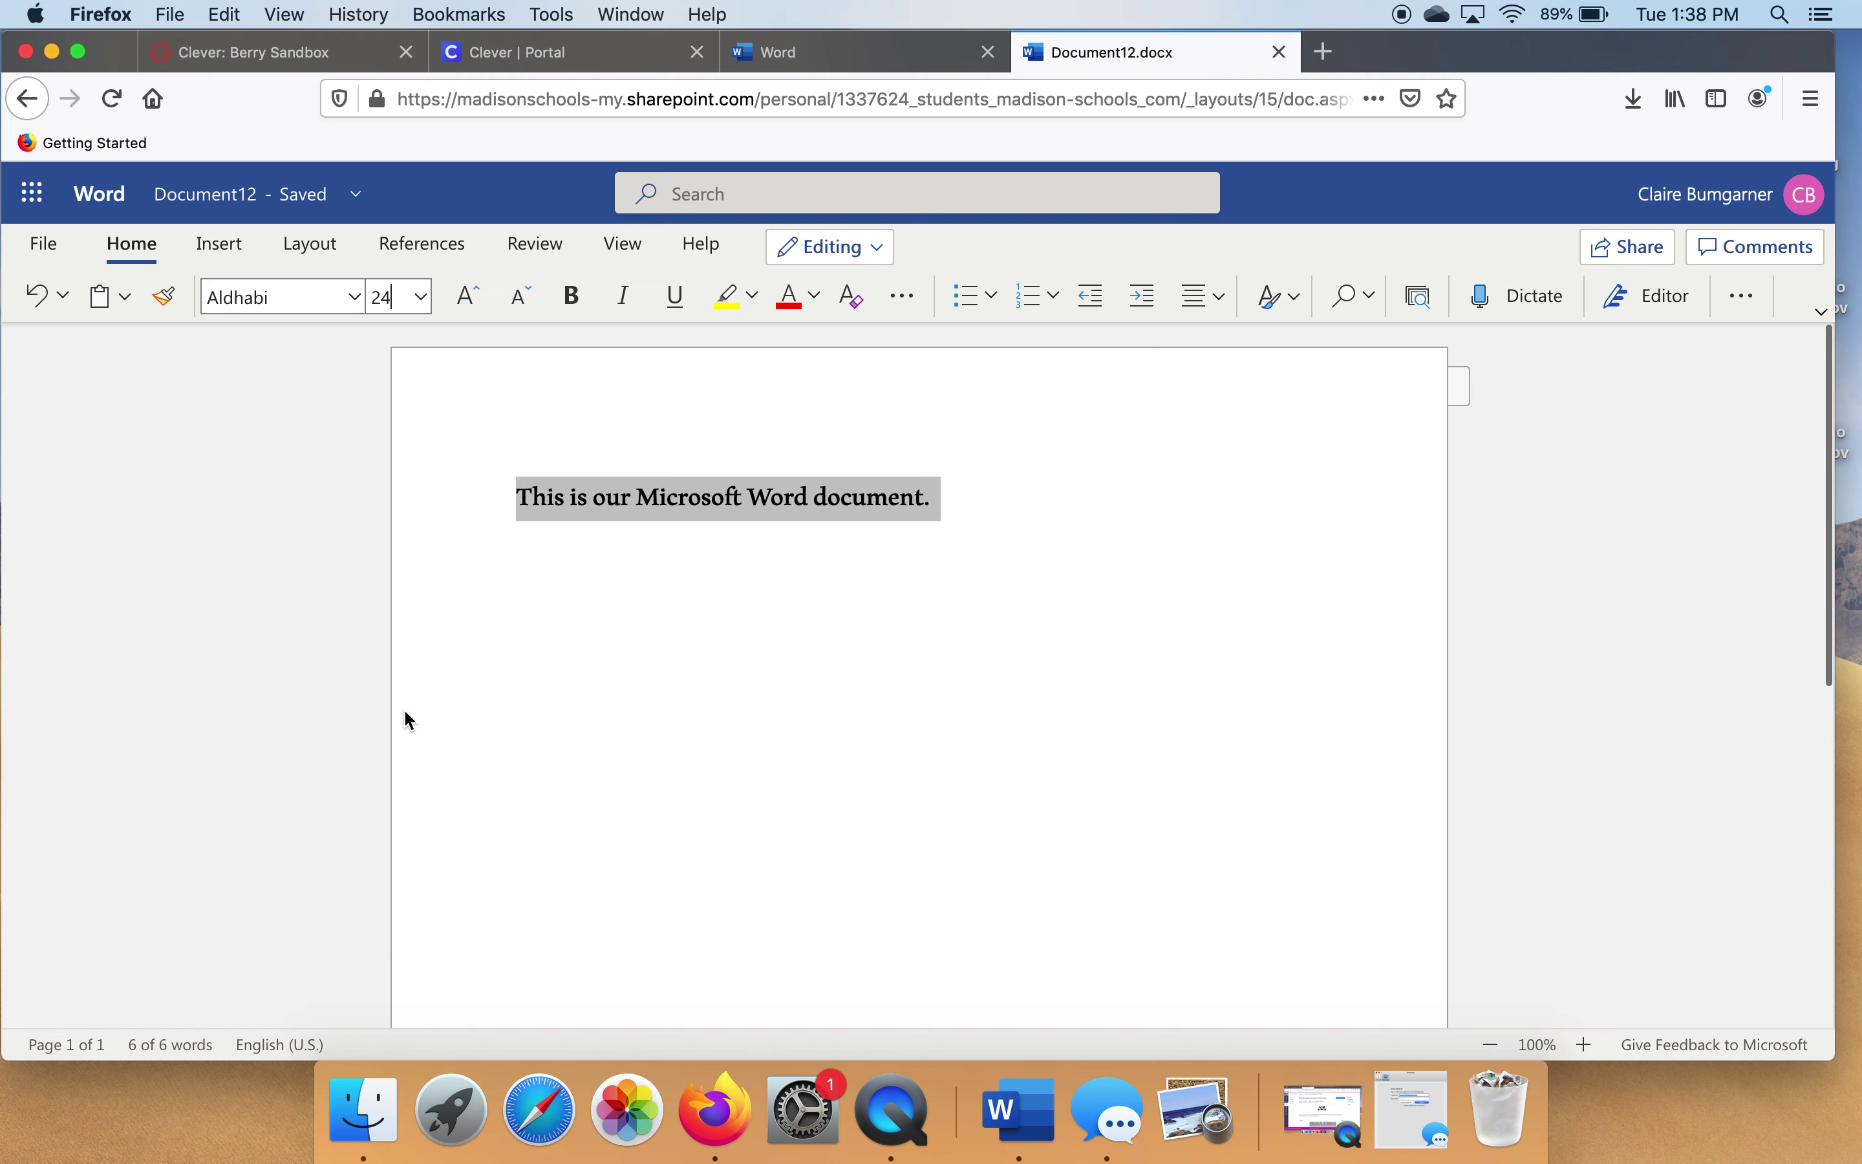
left_click(813, 295)
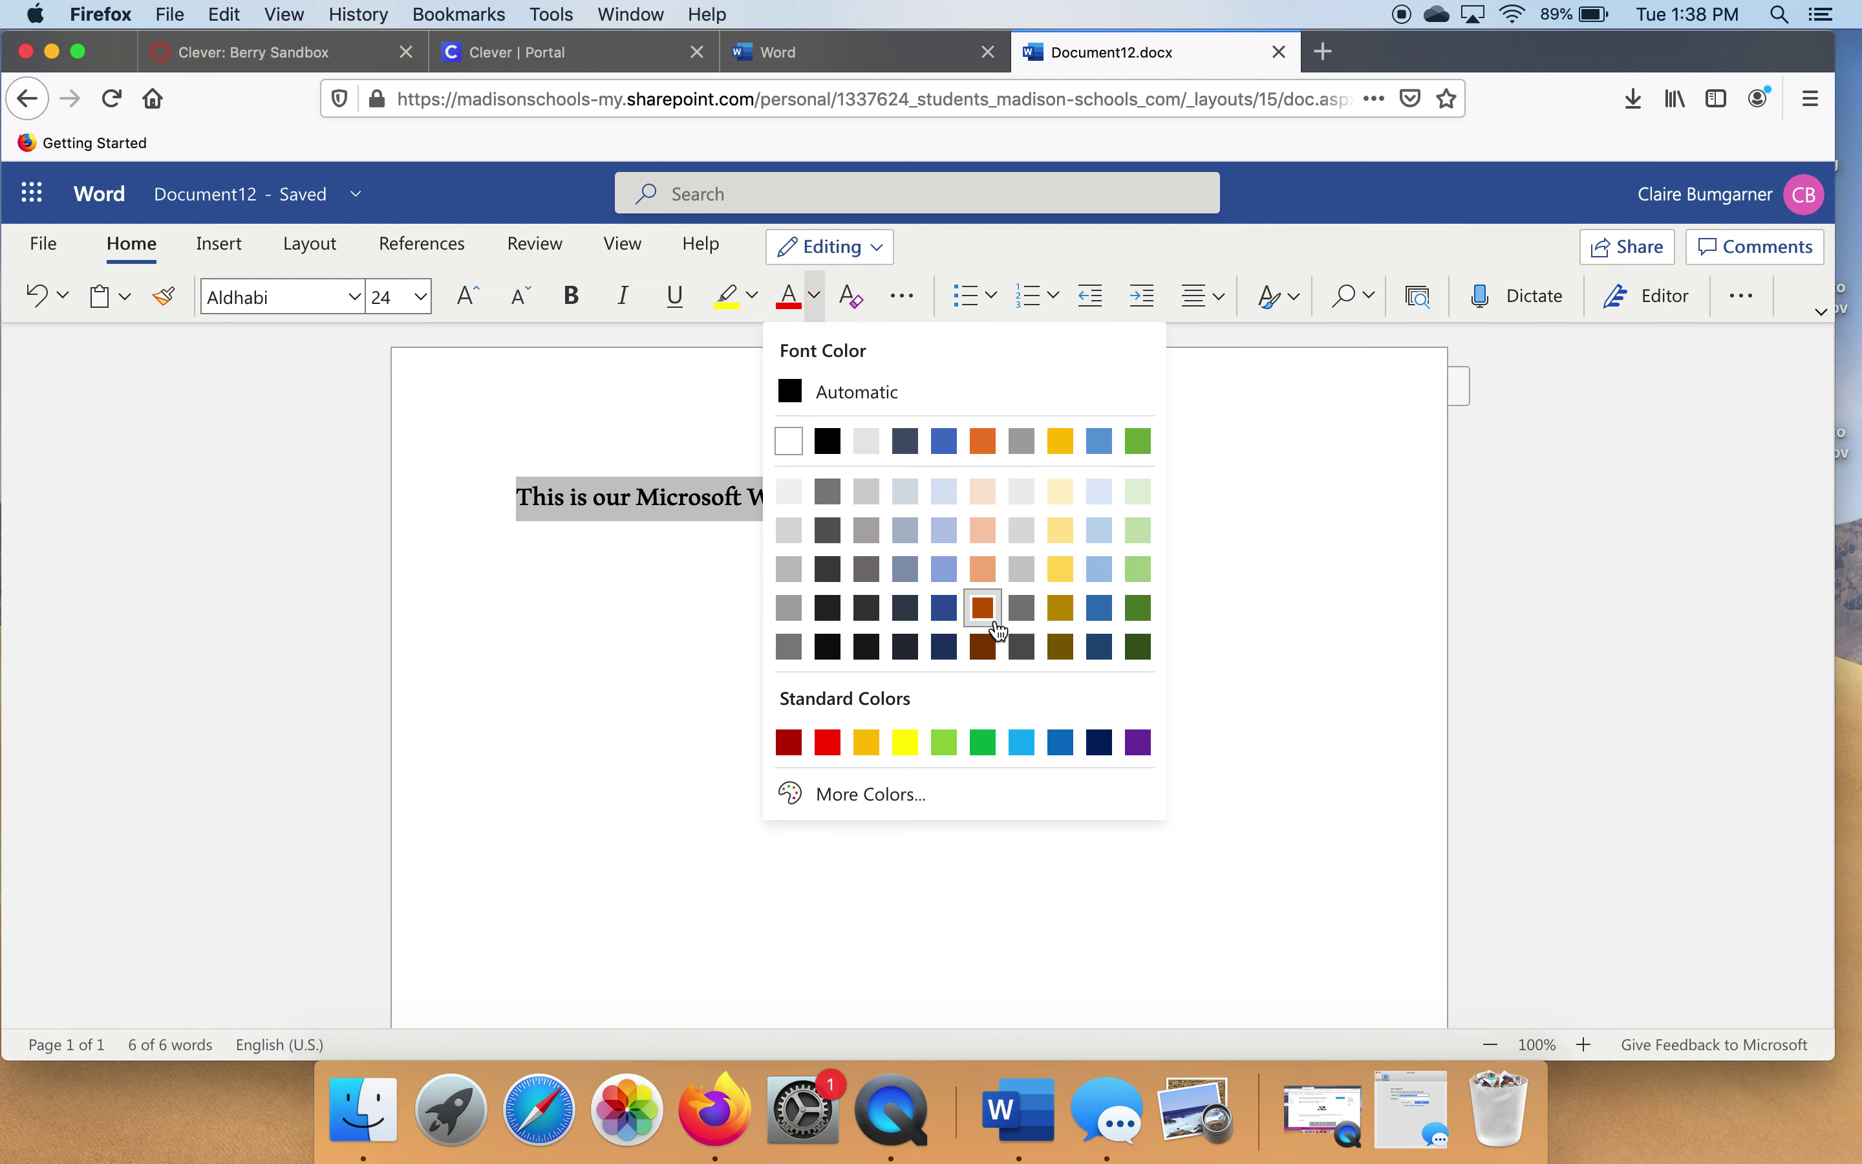
left_click(983, 608)
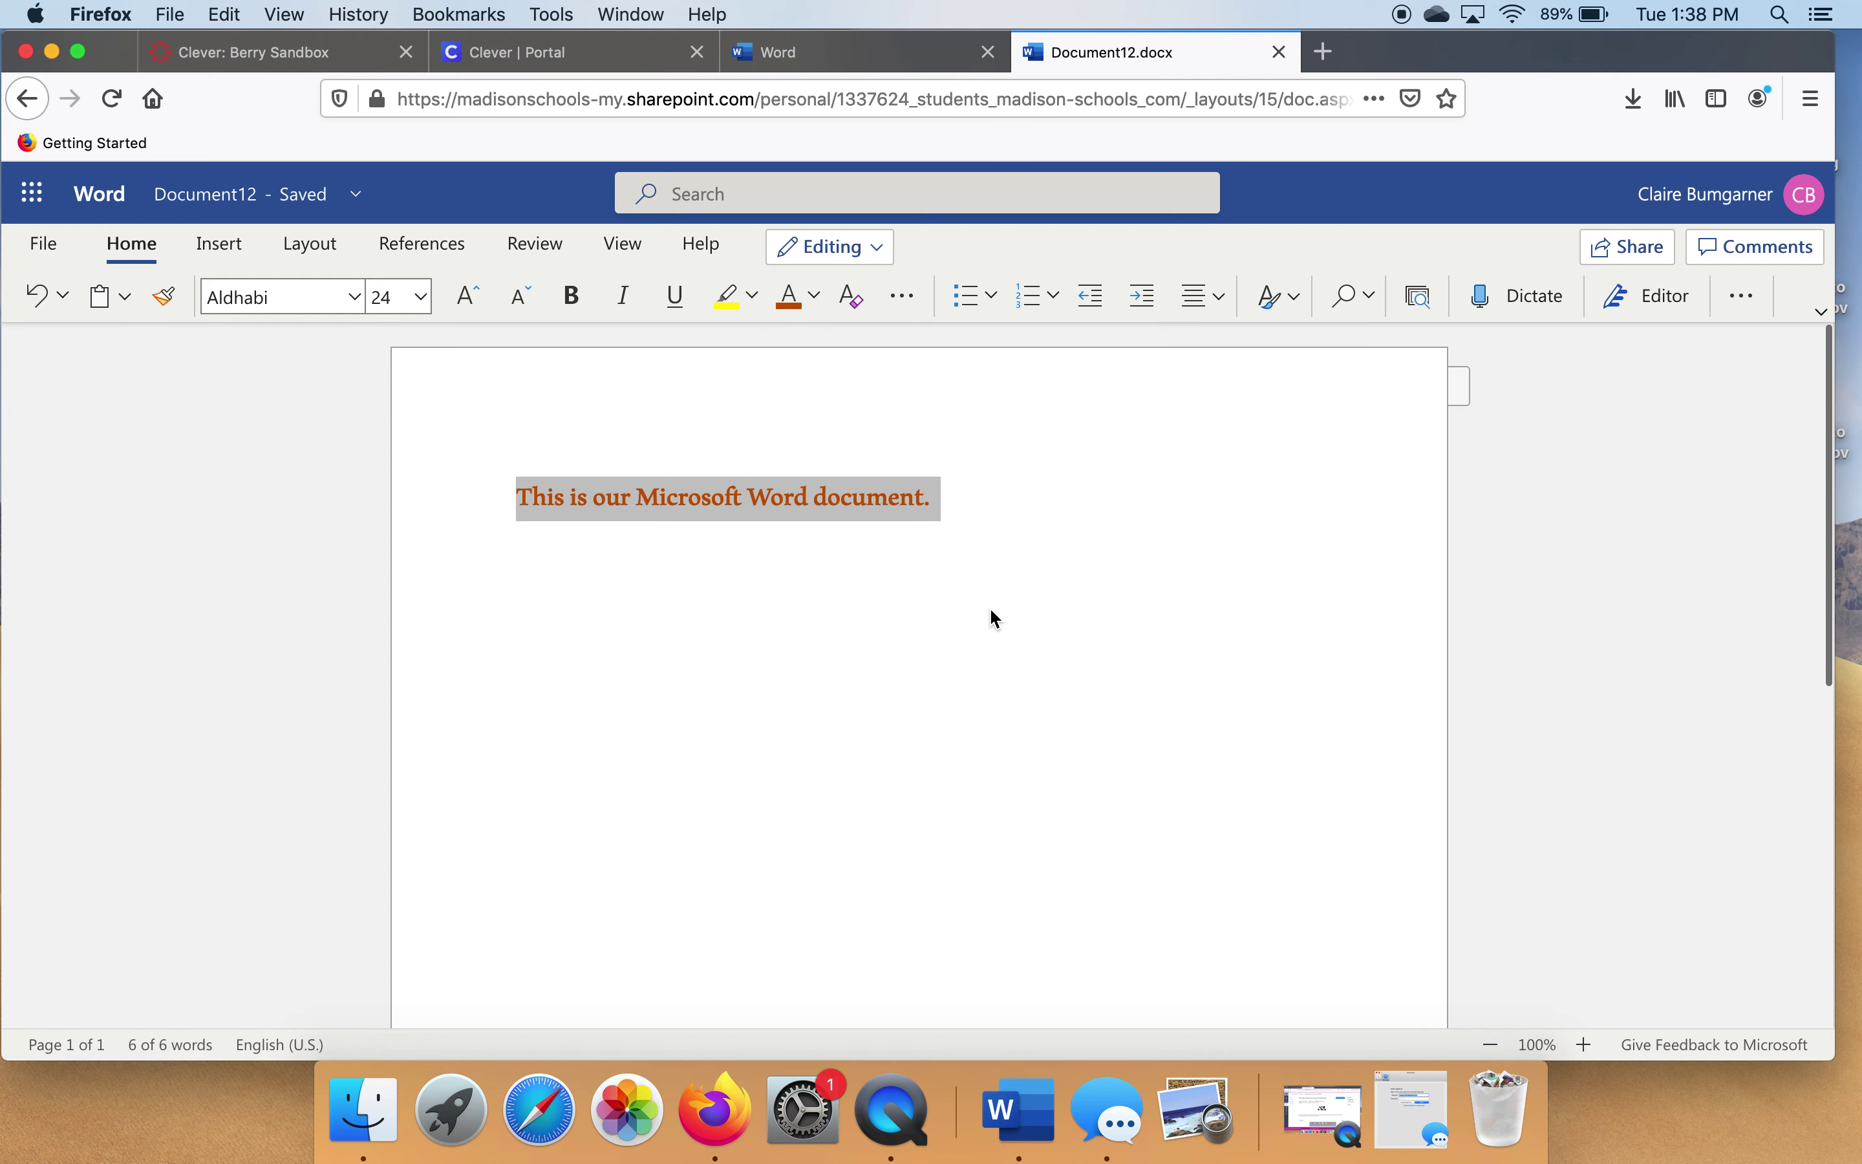
left_click(1007, 498)
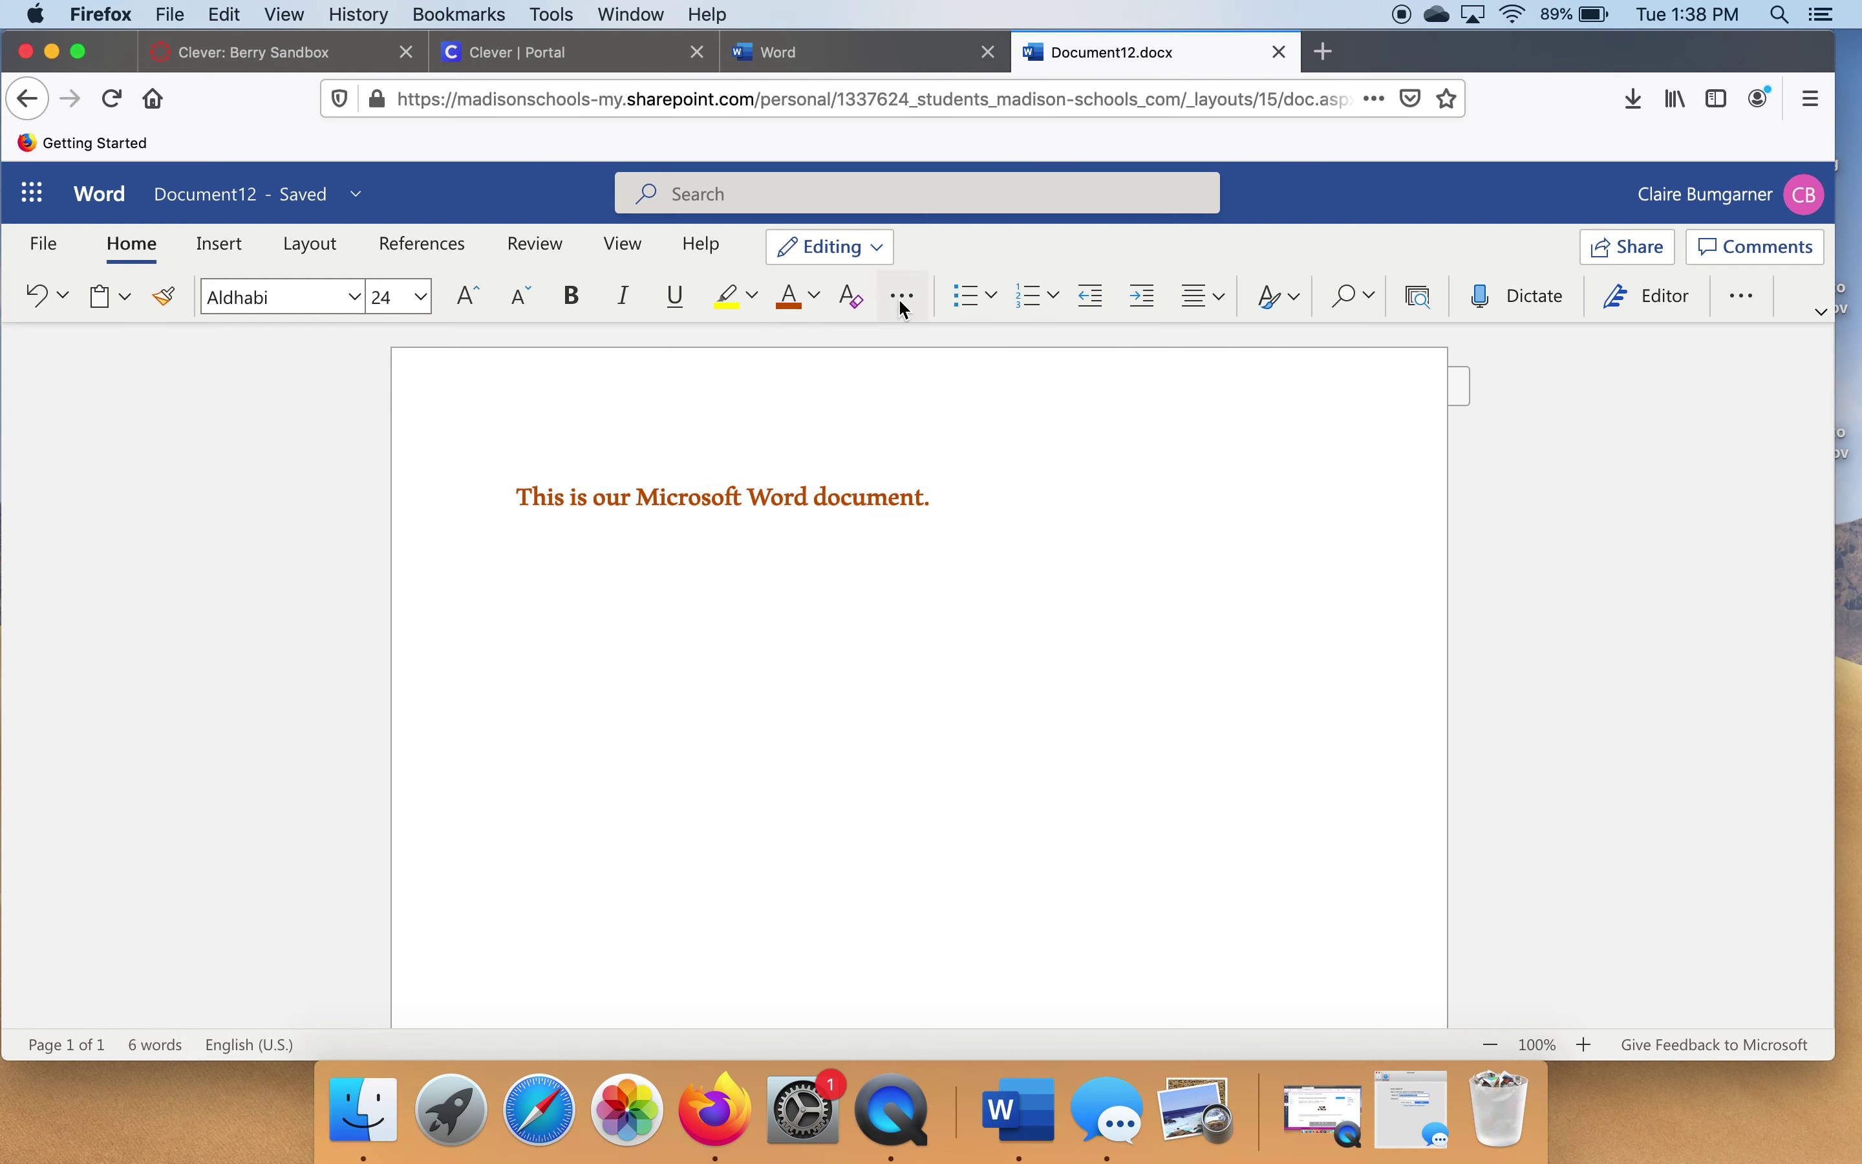
Save a copy of Document12 online under the name "microsoft Word".
left_click(948, 498)
left_click(46, 247)
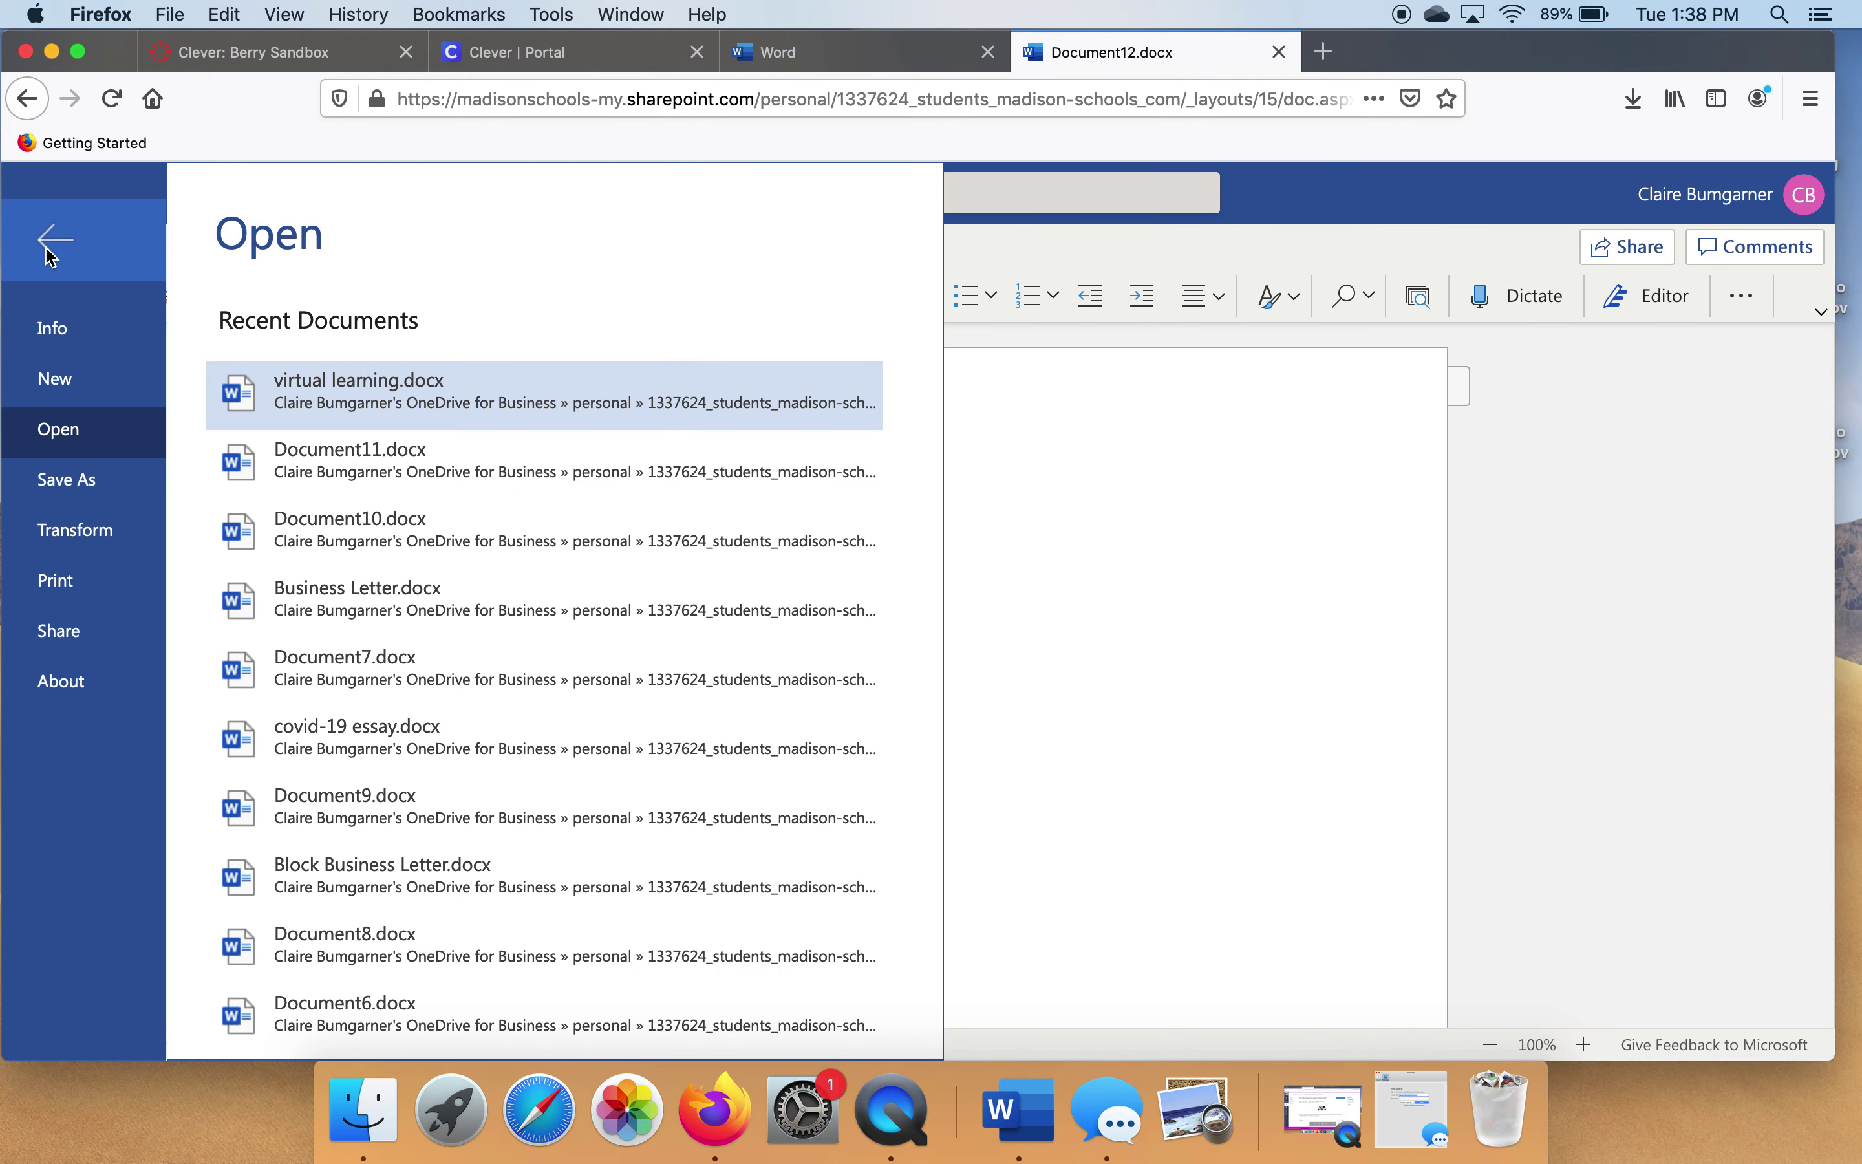
left_click(57, 496)
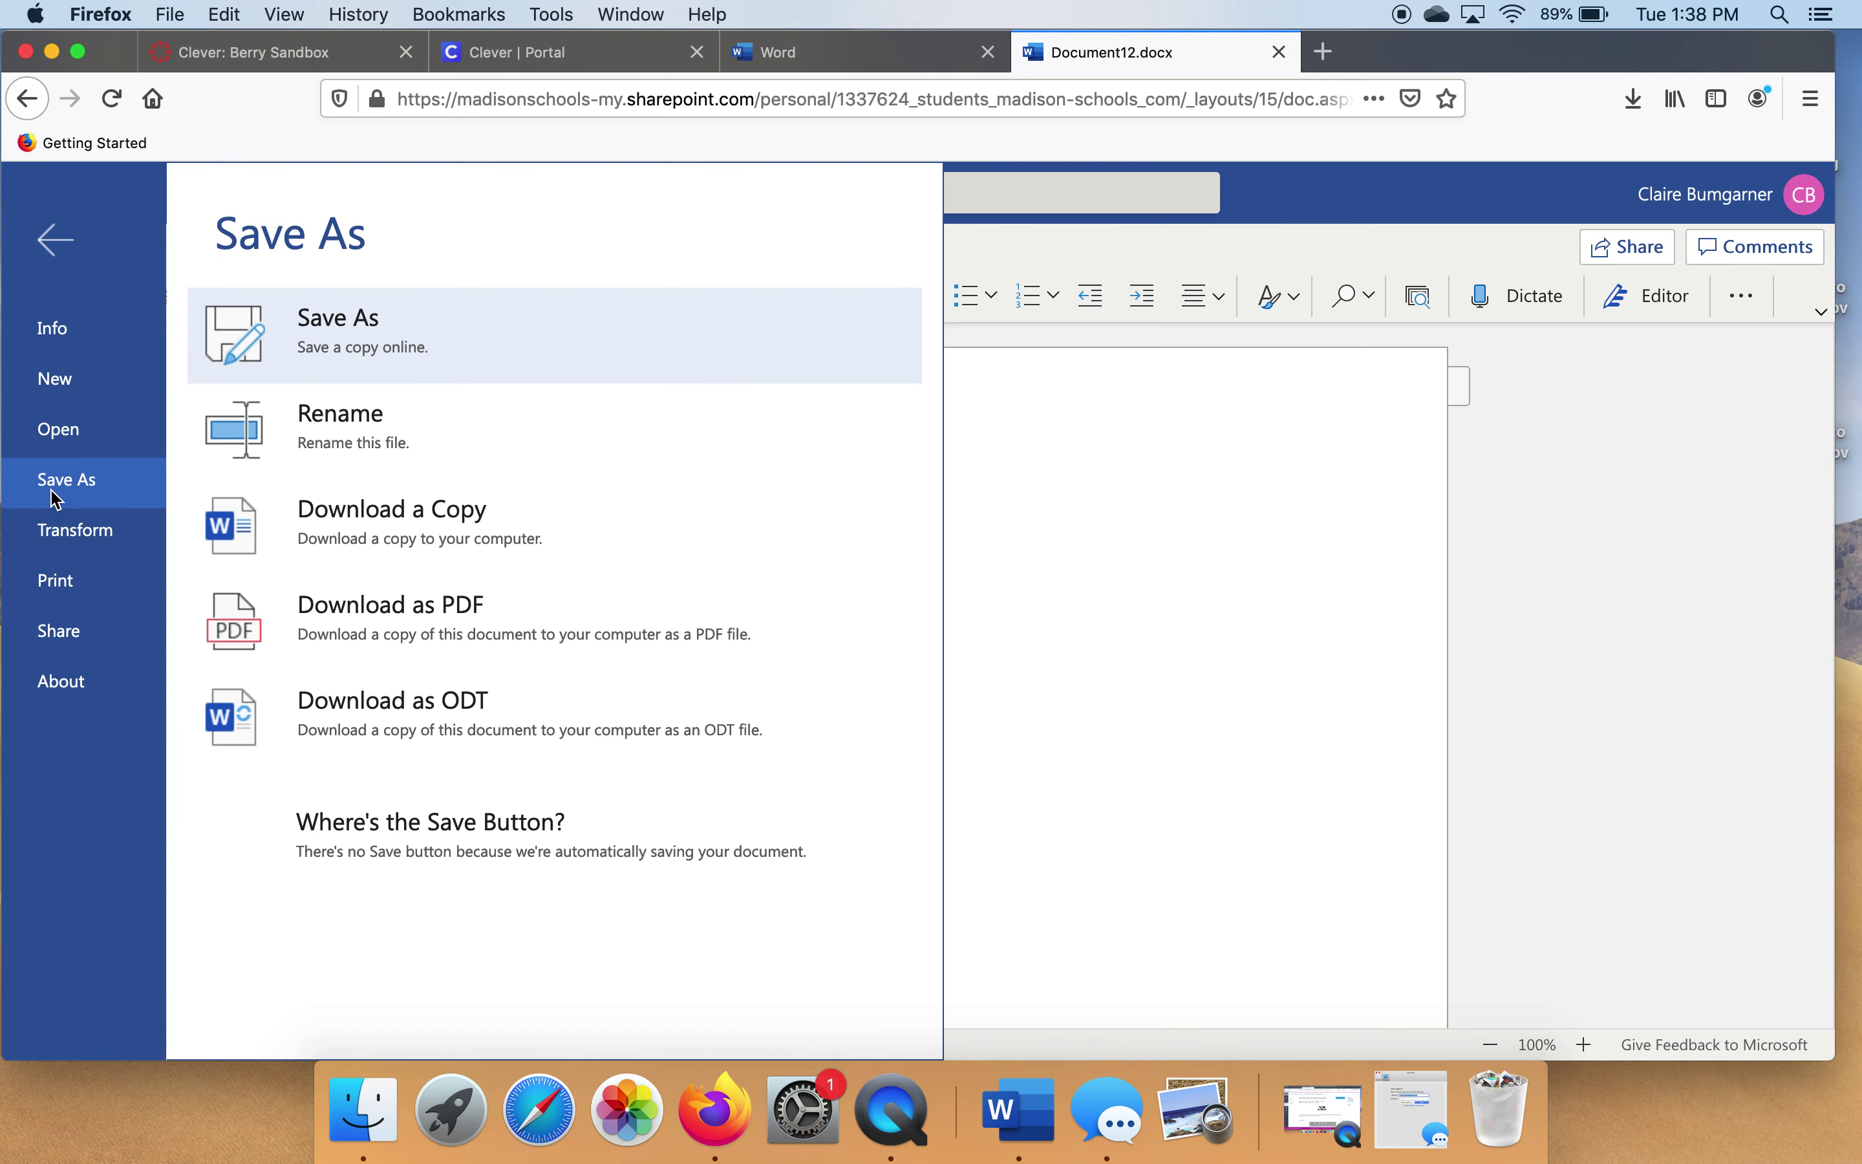
left_click(340, 334)
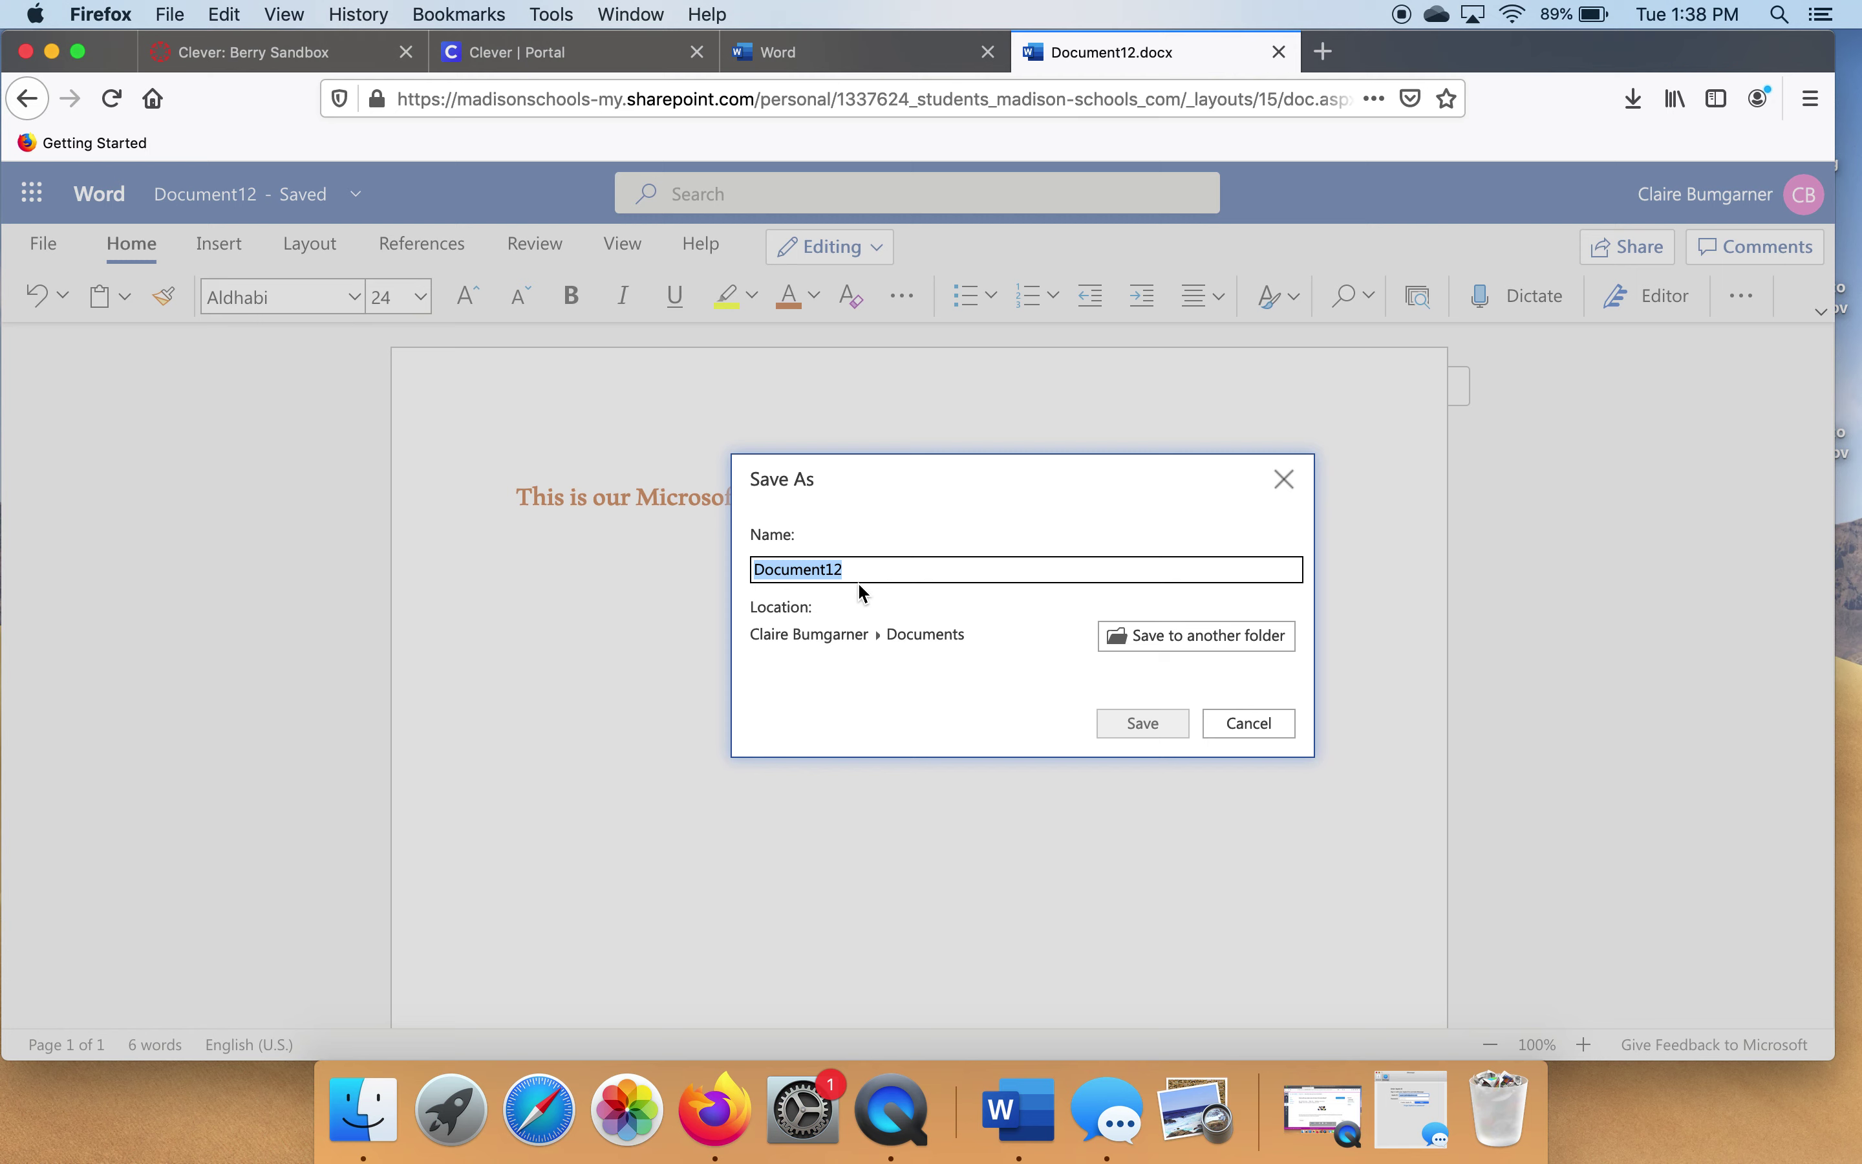
left_click_drag(849, 481, 835, 581)
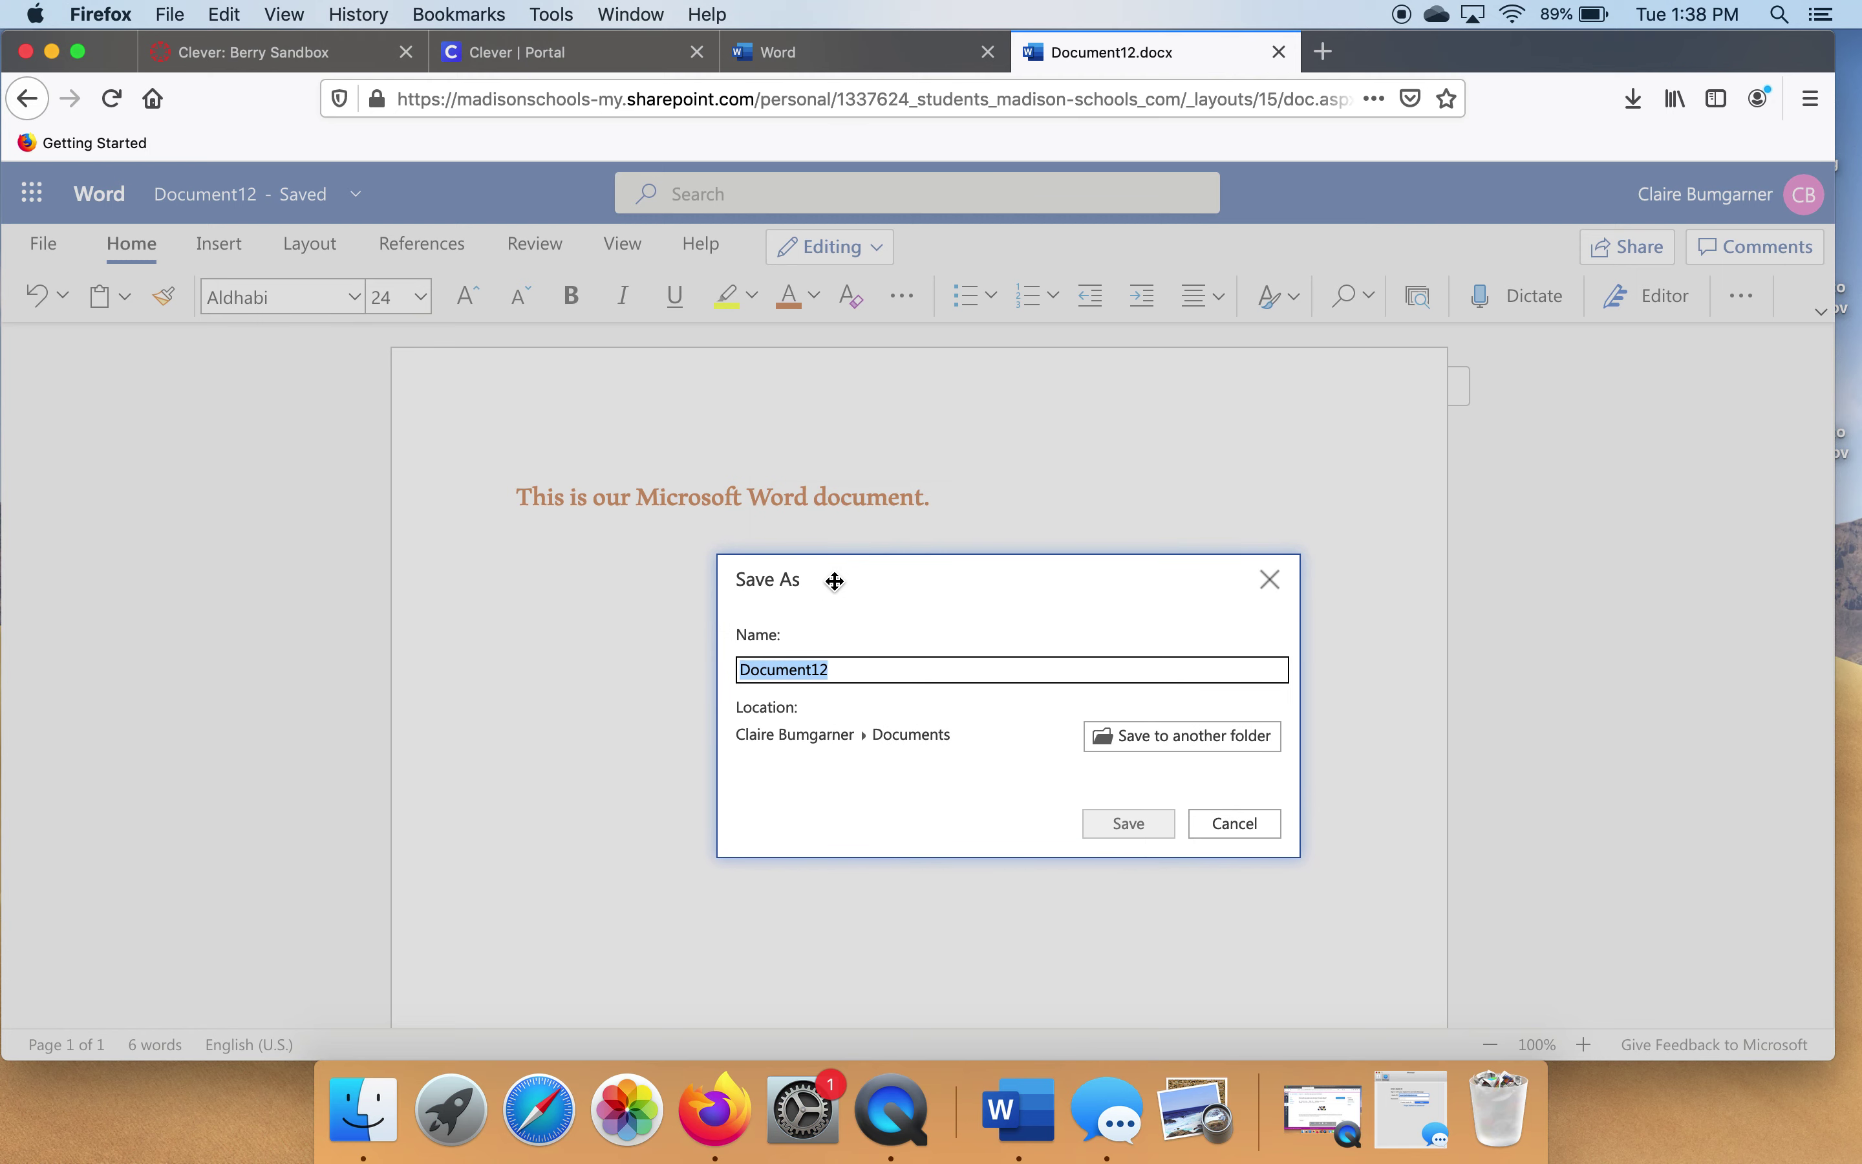
type("micro")
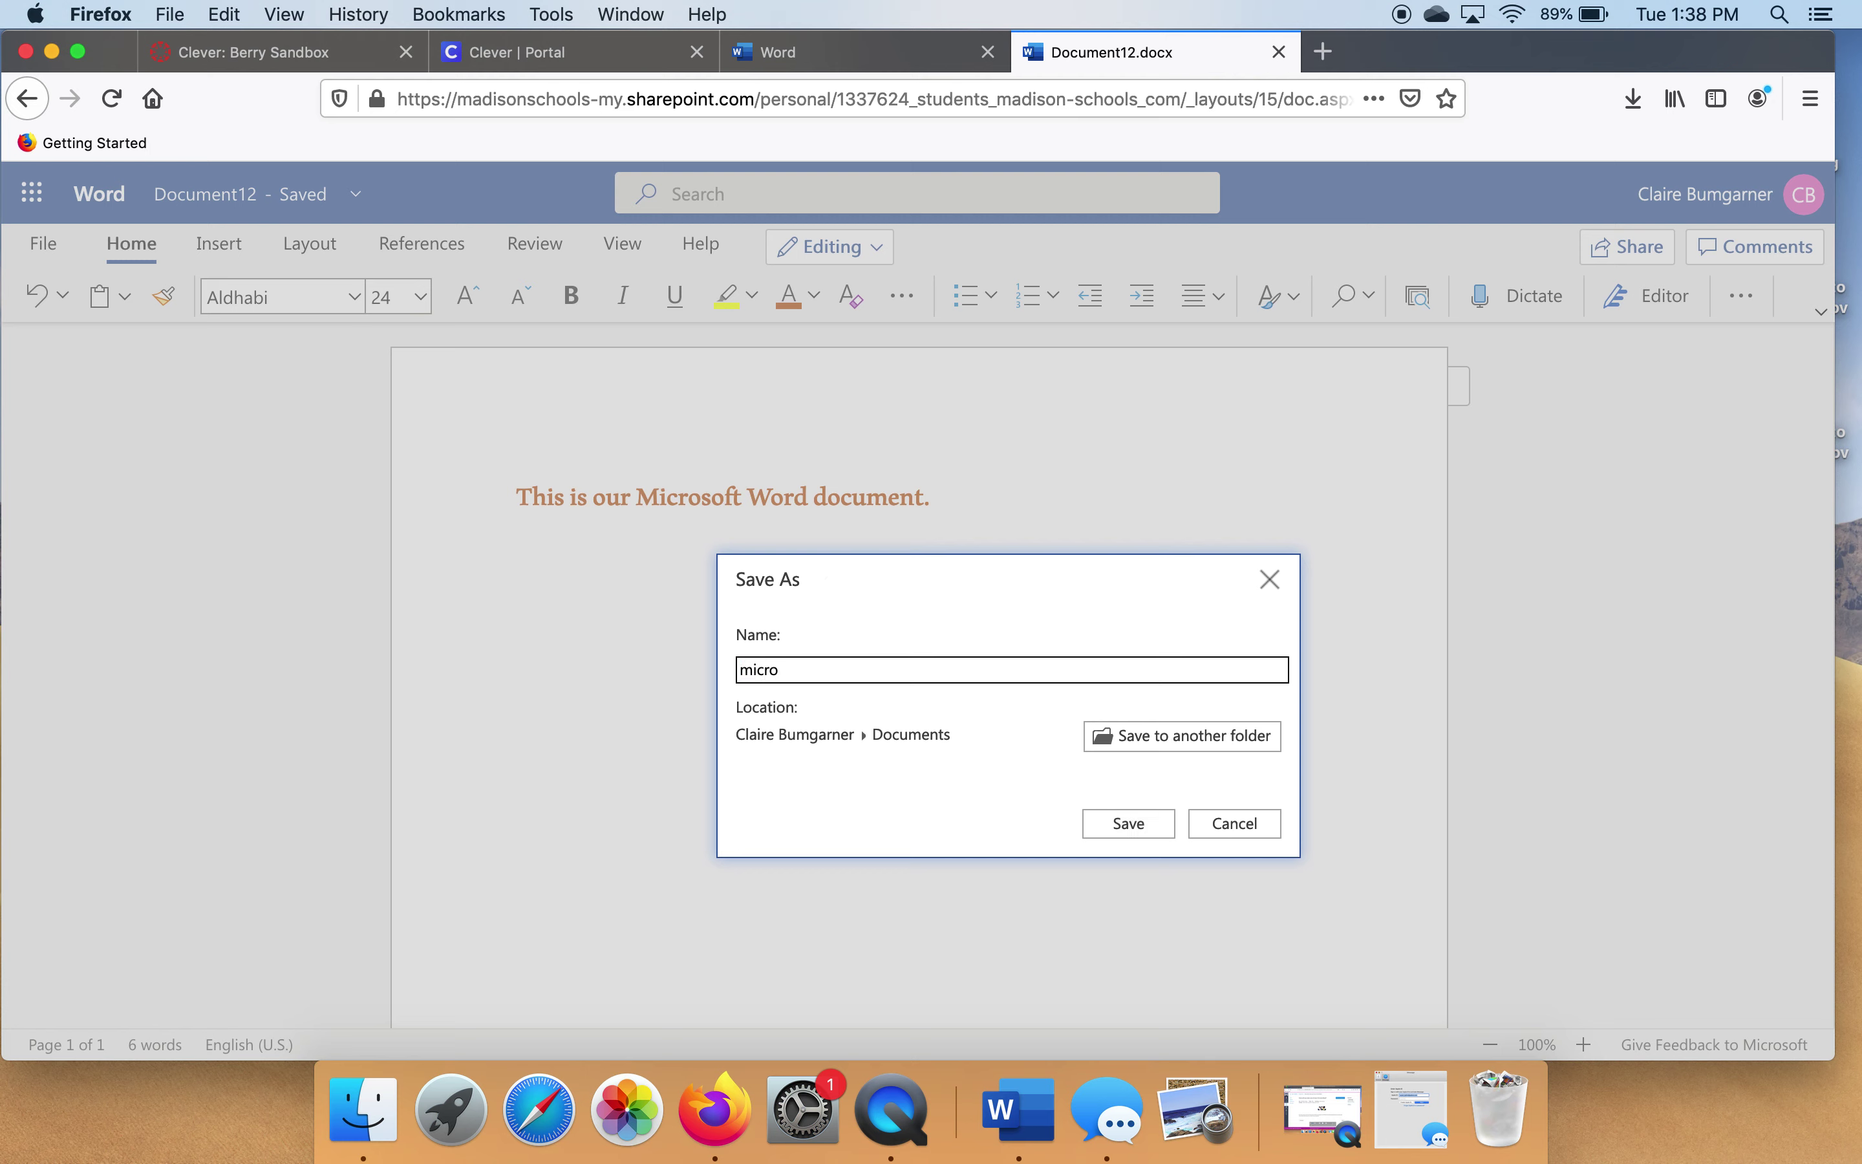
type("soft Word")
left_click(1121, 832)
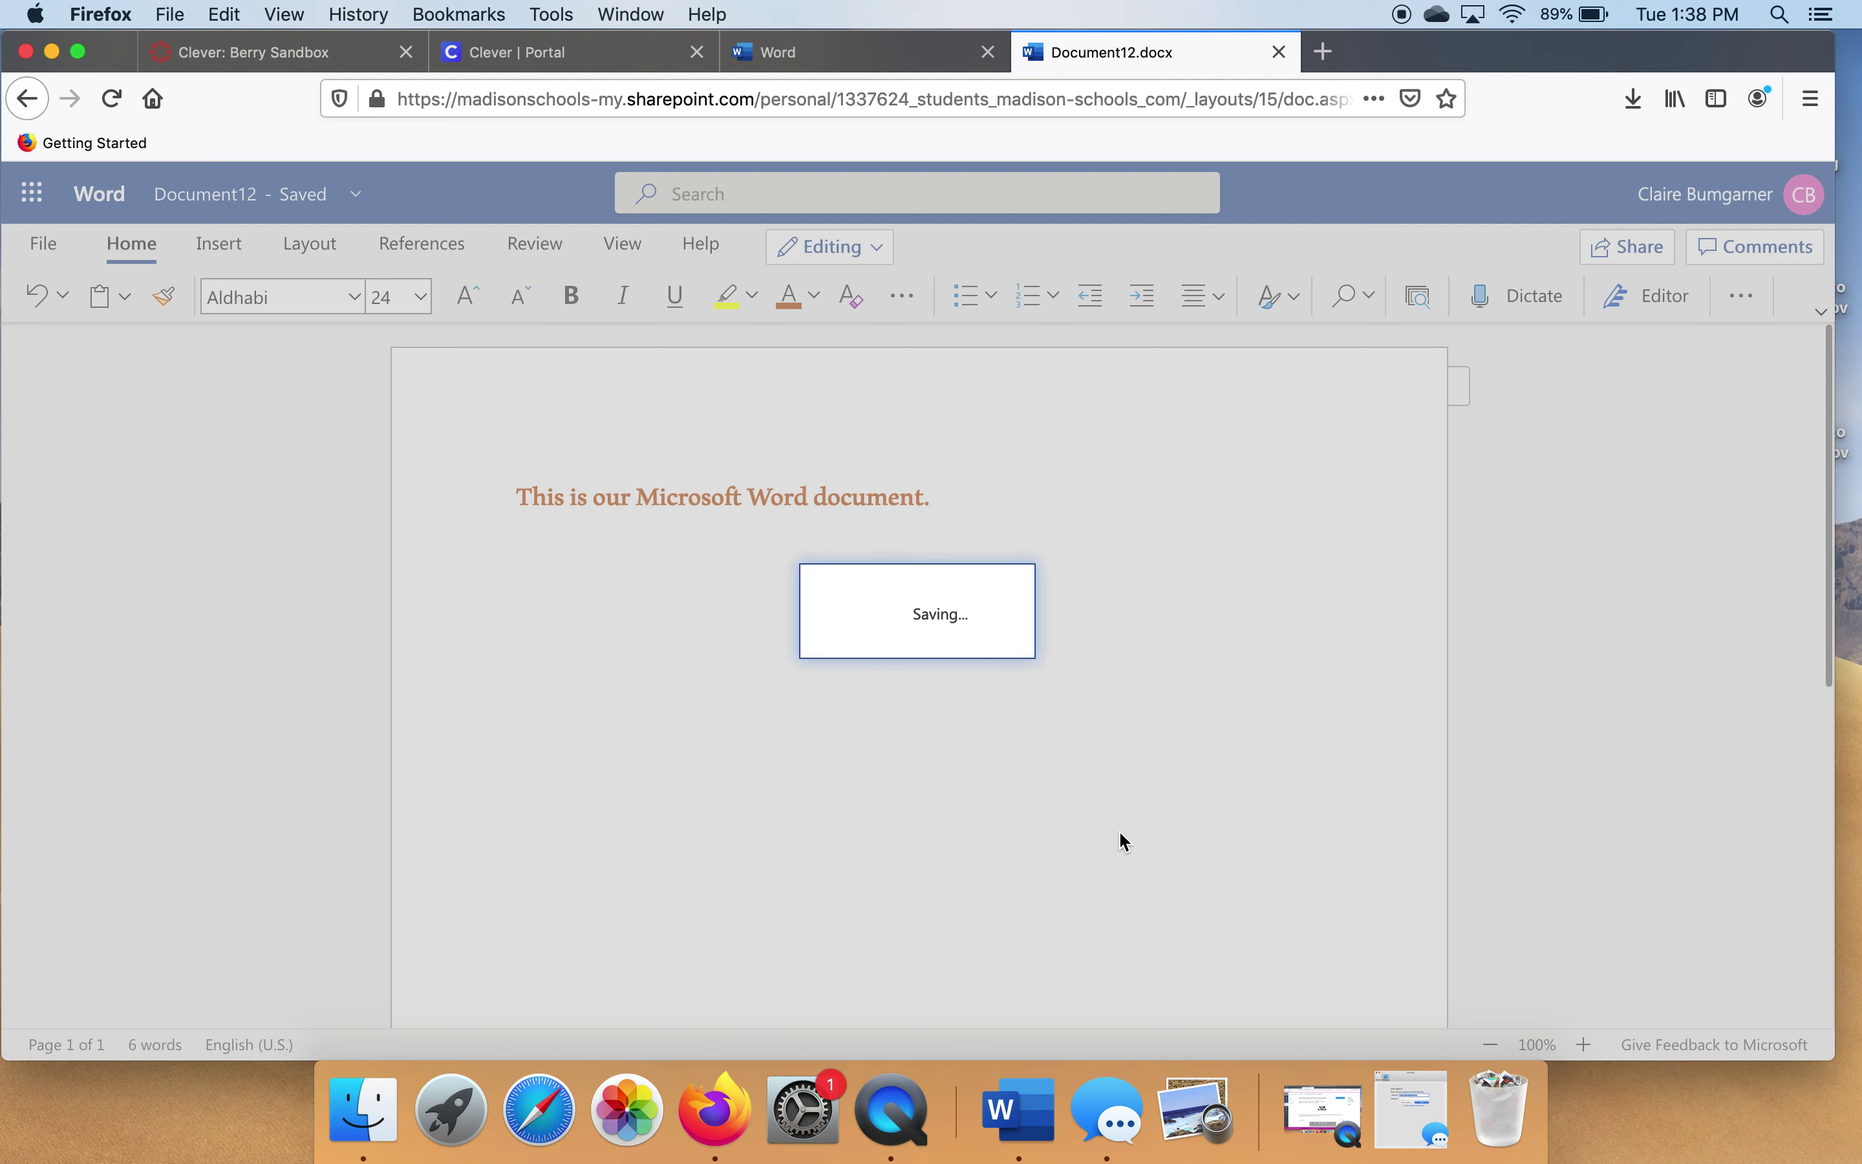